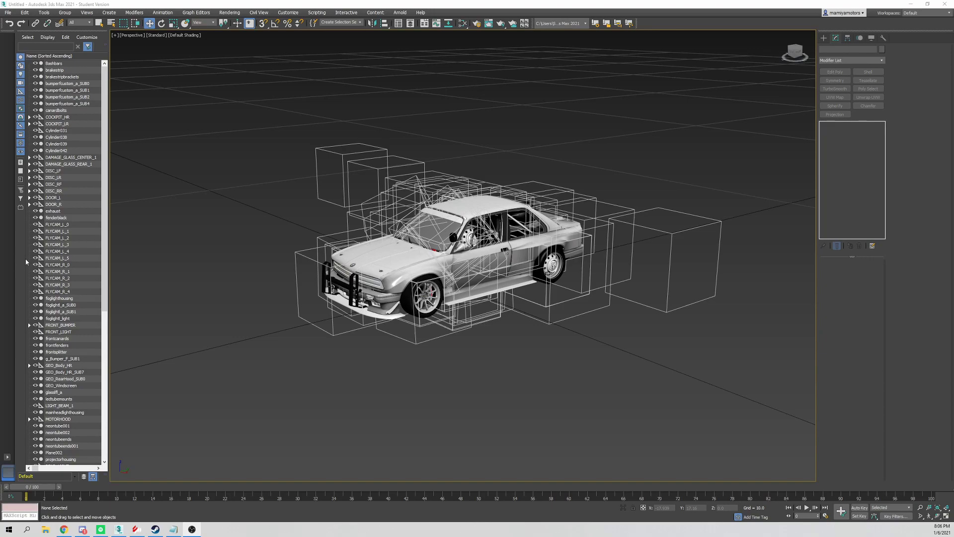
Examine the car model's side and front, selecting parts such as the wiper dummy, the hood mesh and the cockpit helper.
alt+middle_drag(323, 257, 547, 263)
scroll(298, 260, up, 3)
click(467, 251)
alt+middle_drag(467, 251, 372, 259)
scroll(370, 254, up, 3)
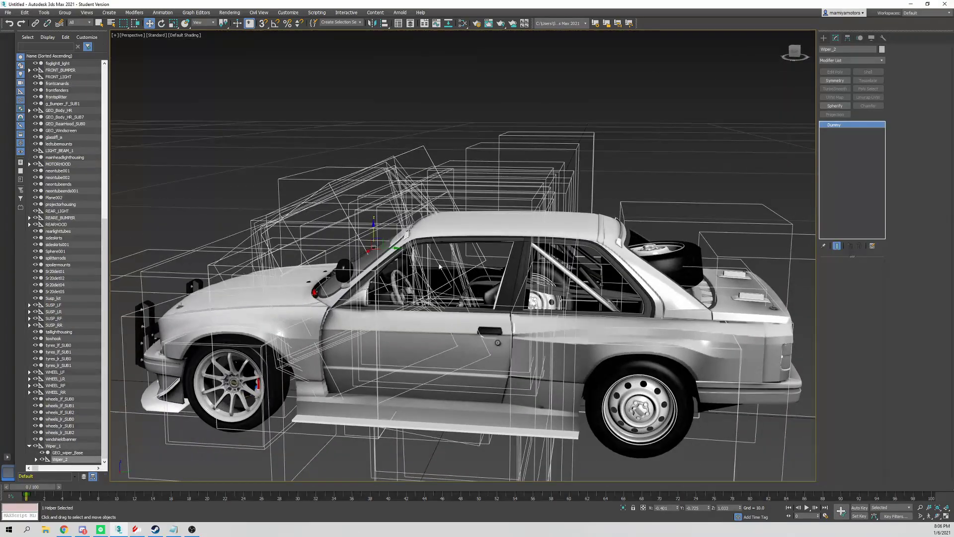
click(447, 262)
scroll(447, 266, down, 5)
alt+middle_drag(448, 266, 502, 283)
click(348, 283)
scroll(347, 285, up, 4)
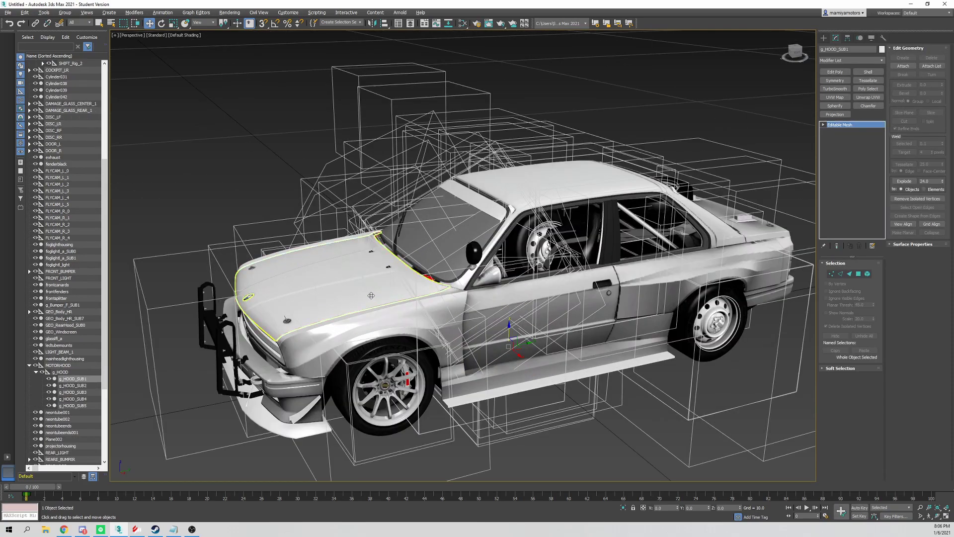
alt+middle_drag(347, 286, 404, 309)
click(480, 318)
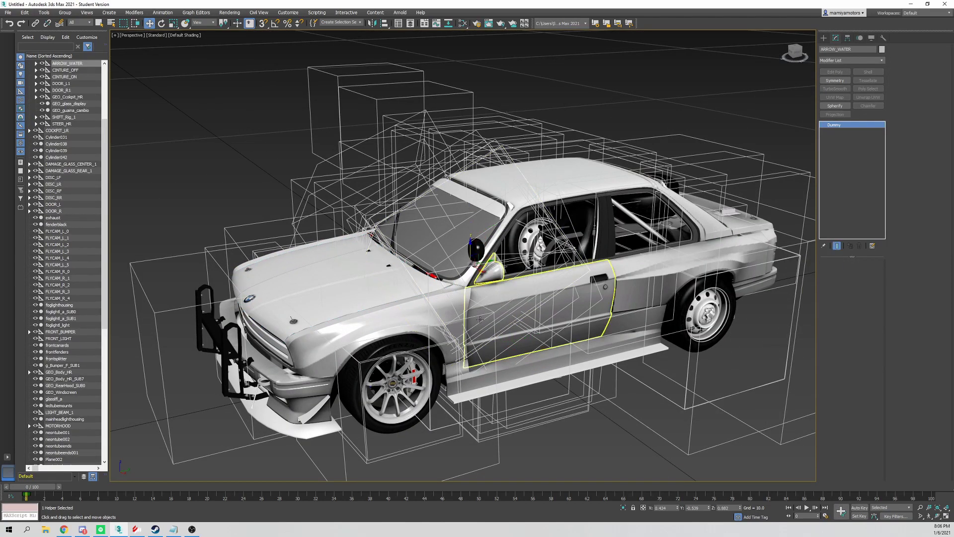
key(w)
scroll(373, 282, down, 5)
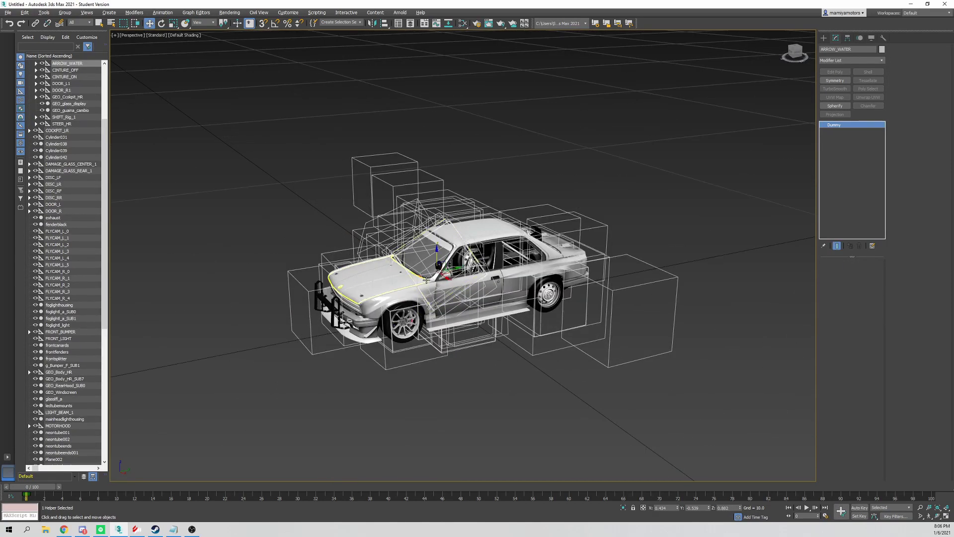
Examine the whole car from the front, side and rear, selecting the left rear wheel's dummy helper.
alt+middle_drag(442, 272, 652, 262)
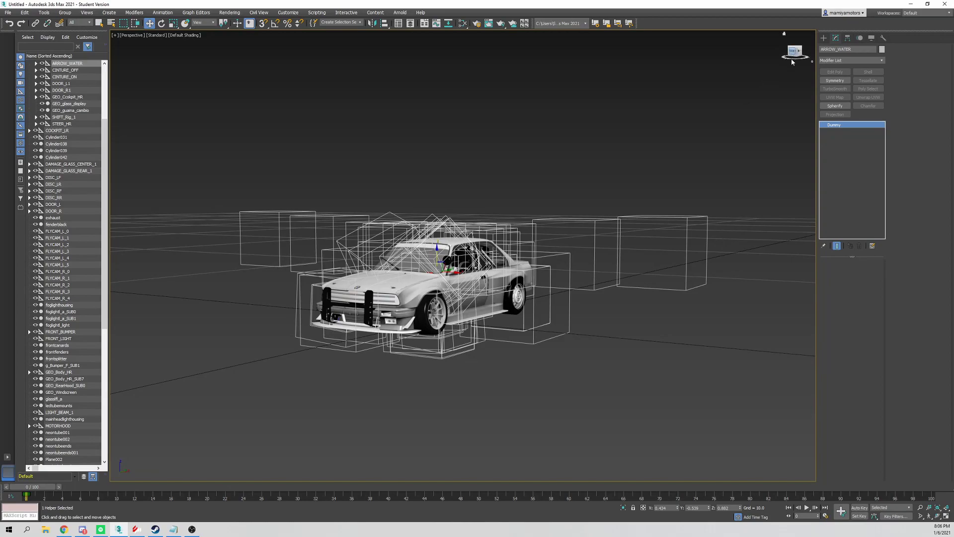
alt+middle_drag(793, 62, 666, 65)
alt+middle_drag(564, 279, 558, 281)
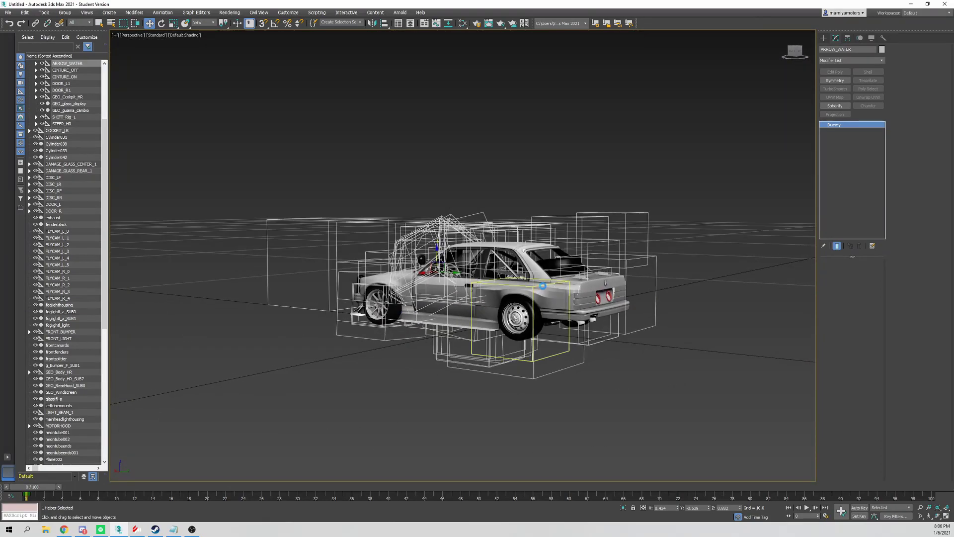
click(561, 281)
drag(793, 60, 770, 71)
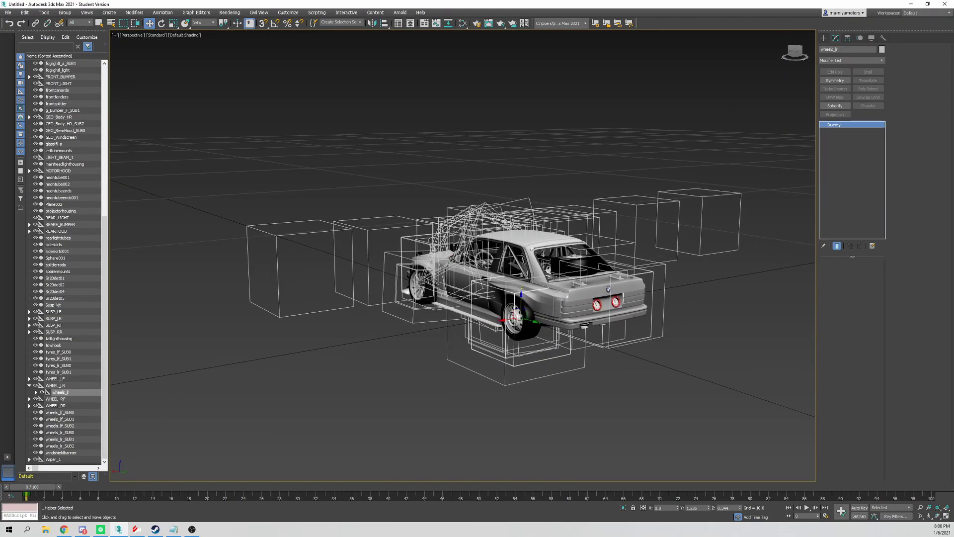
alt+middle_drag(525, 272, 638, 262)
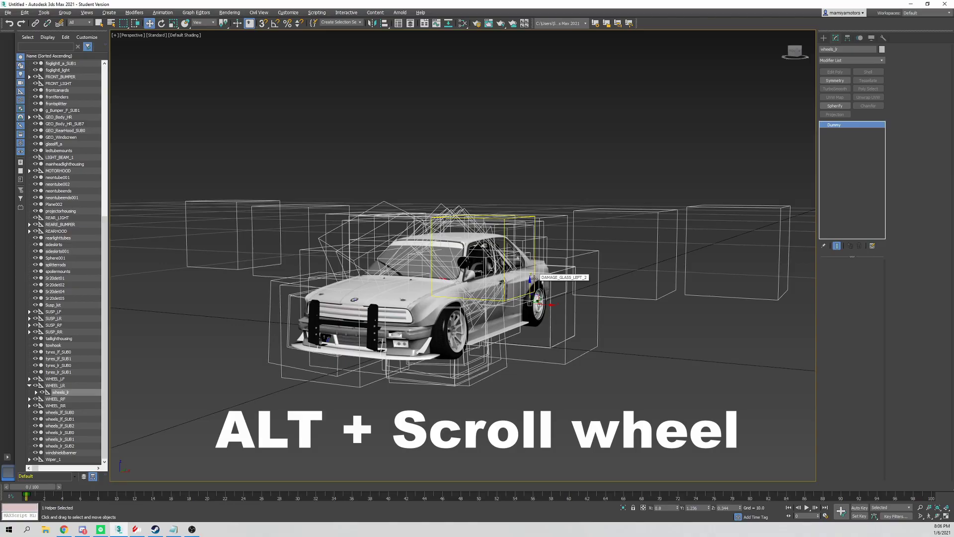
mouse_move(531, 279)
alt+middle_down()
mouse_move(583, 287)
mouse_move(514, 290)
mouse_move(525, 281)
alt+middle_up()
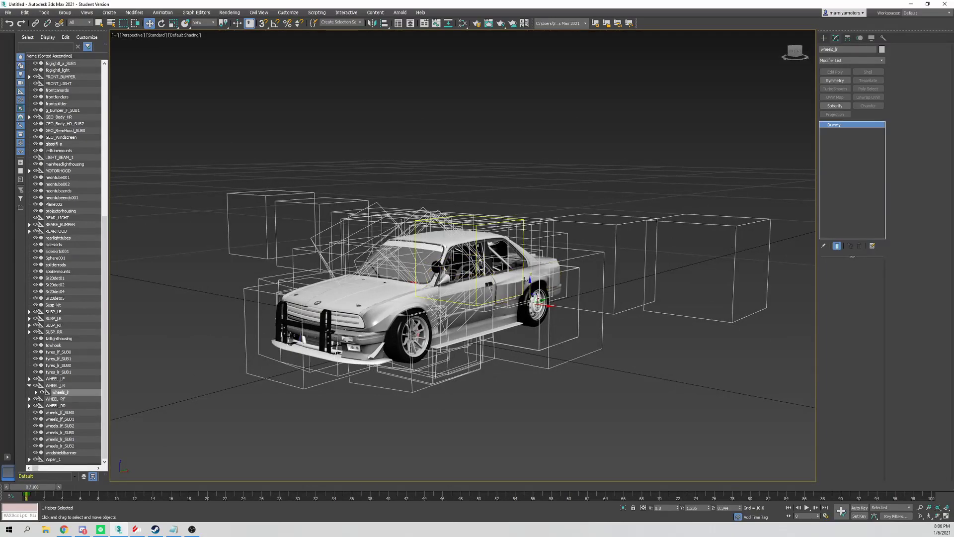
alt+middle_drag(560, 306, 617, 325)
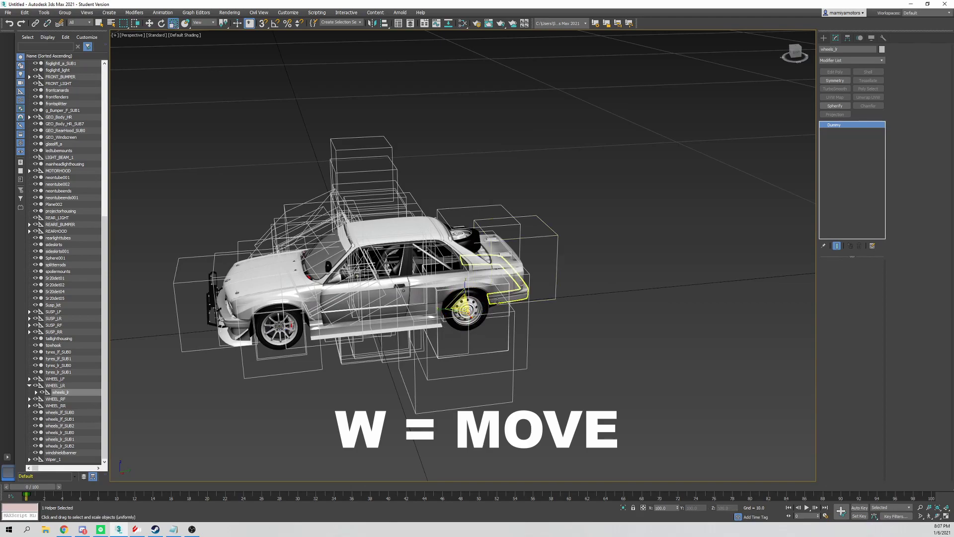
Try moving and rotating the left rear wheel's dummy helper.
key(r)
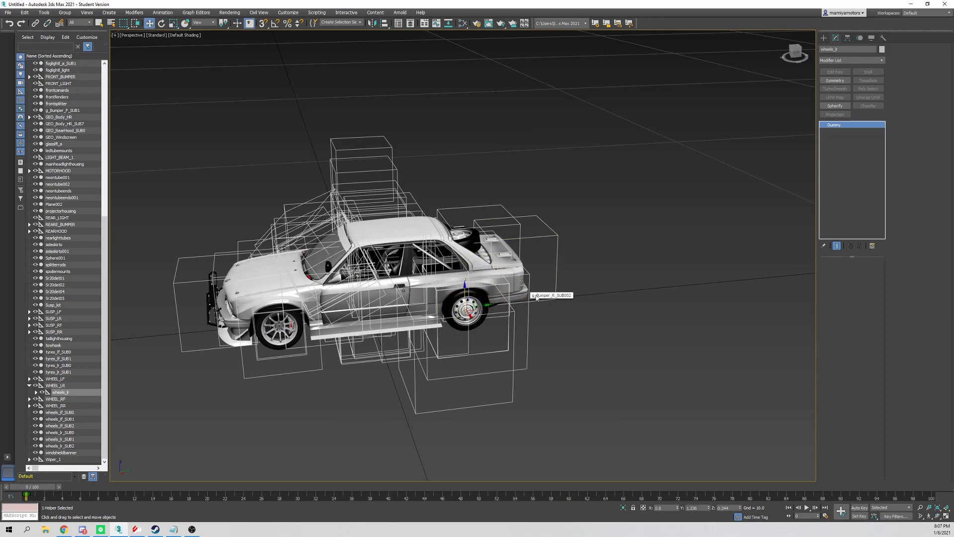
drag(480, 301, 554, 276)
right_click(553, 276)
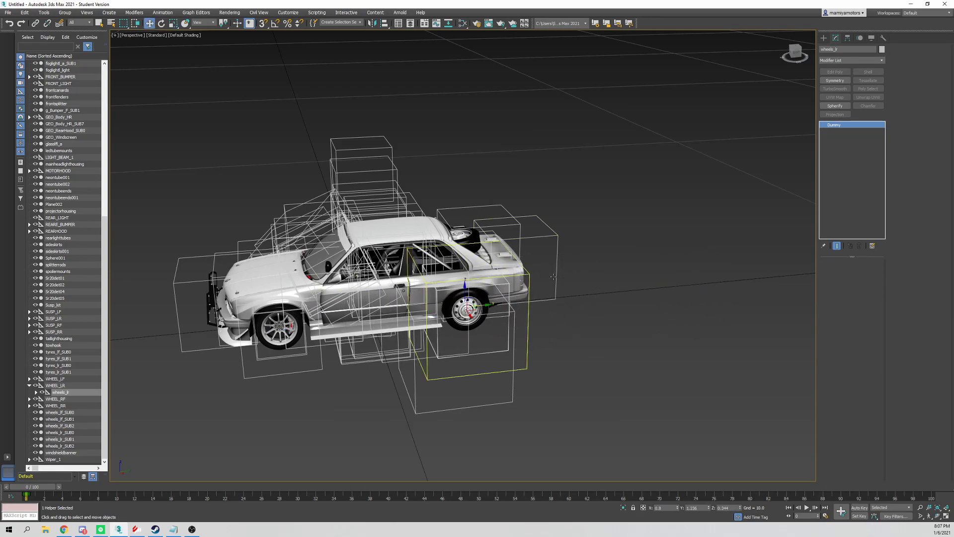
key(e)
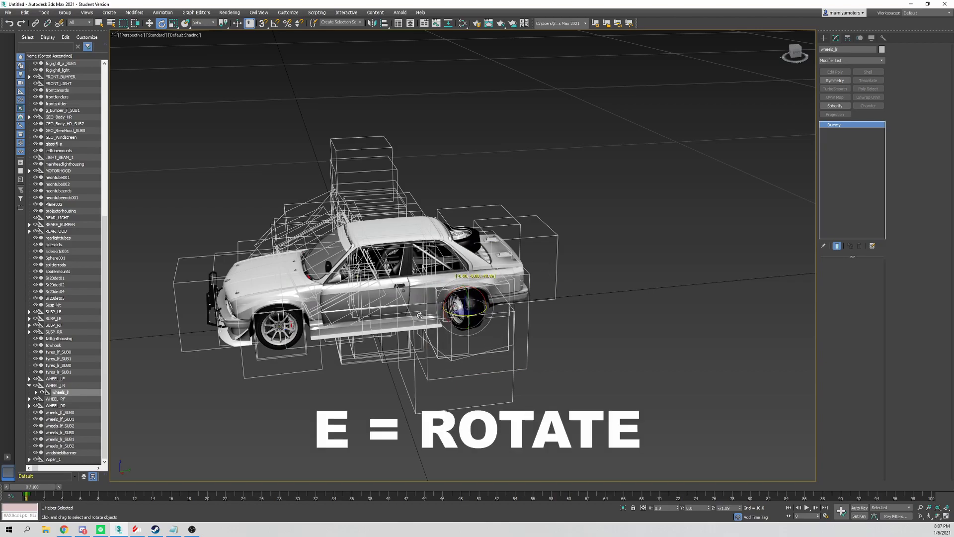
scroll(452, 314, up, 5)
alt+middle_drag(453, 314, 501, 303)
scroll(500, 303, down, 4)
Isolate the left rear wheel's dummy helper and end the isolation again.
key(w)
right_click(500, 302)
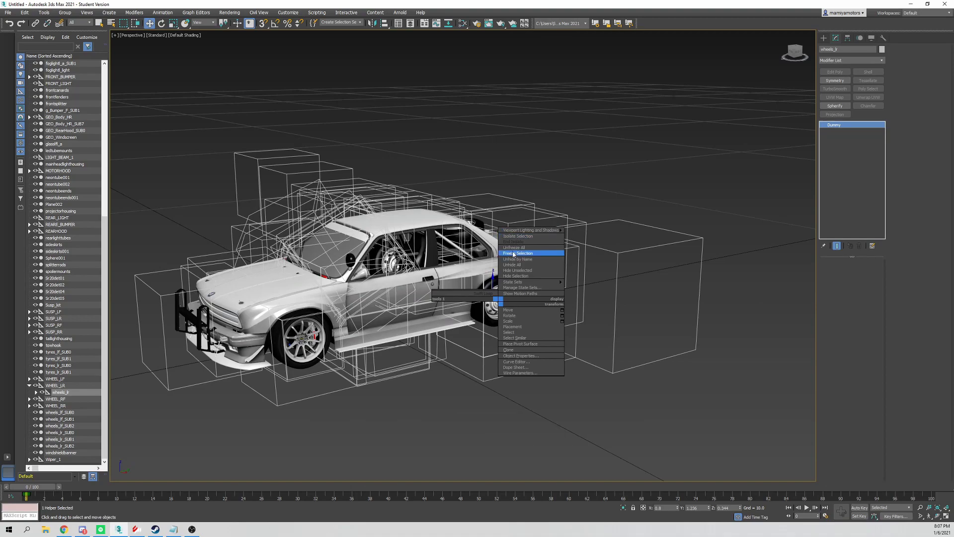
click(522, 234)
right_click(500, 267)
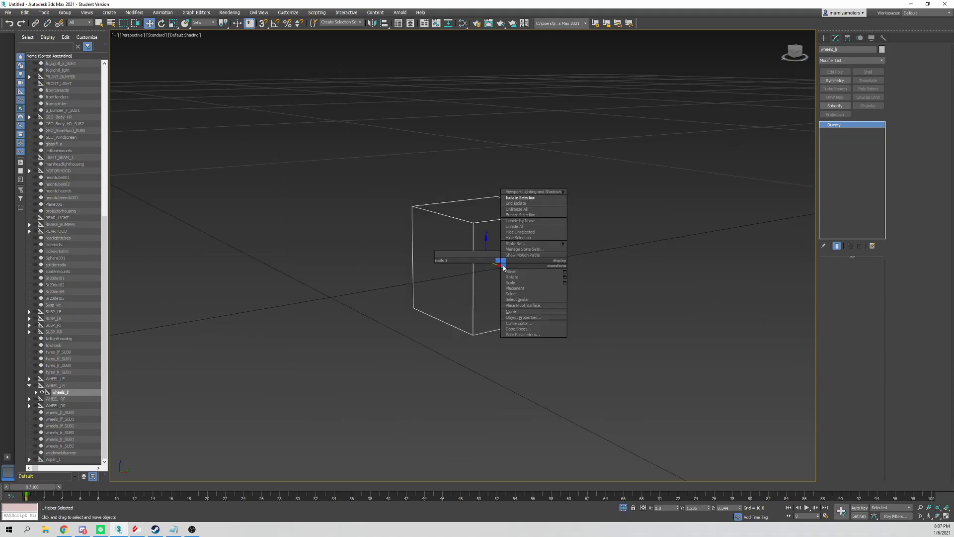
click(531, 204)
Isolate the left rear wheel's rim mesh wheels_lr_SUB1 and keep it selected.
click(498, 300)
right_click(502, 298)
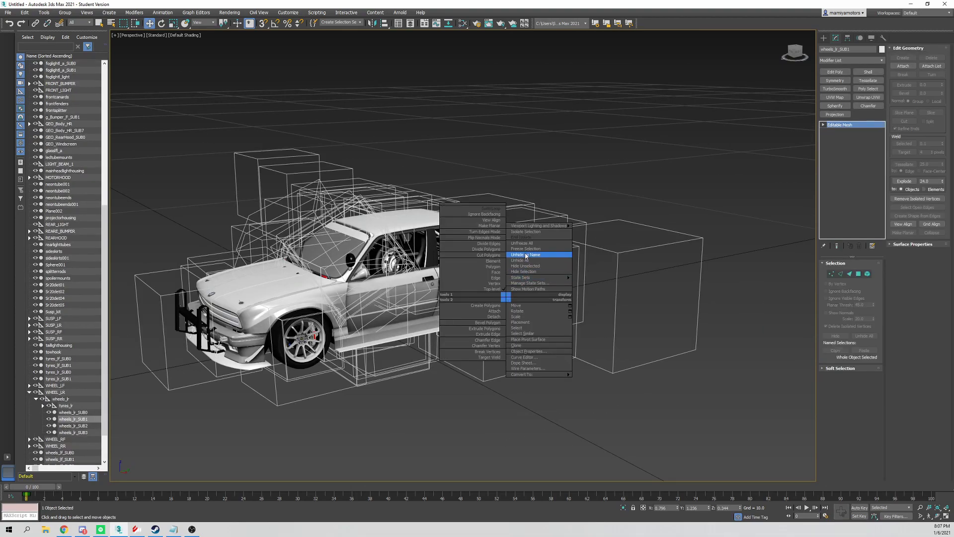
click(545, 233)
click(662, 248)
scroll(612, 248, down, 5)
click(586, 255)
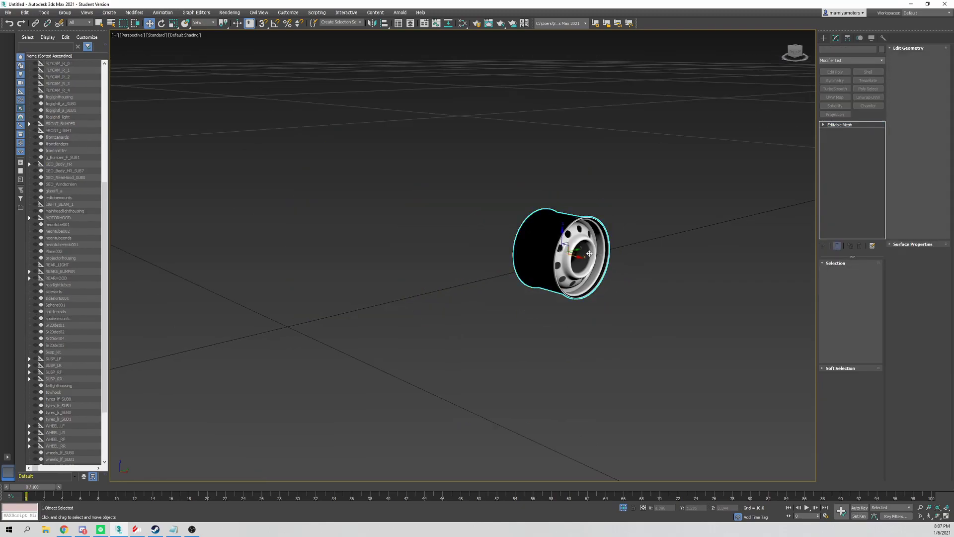
Try moving the isolated rim vertically and sideways, undoing each move.
middle_drag(586, 254, 518, 278)
scroll(518, 277, up, 4)
mouse_move(461, 269)
mouse_down()
mouse_move(461, 204)
mouse_move(463, 254)
mouse_up()
key(ctrl+z)
alt+middle_drag(505, 263, 472, 278)
drag(477, 277, 612, 284)
key(ctrl+z)
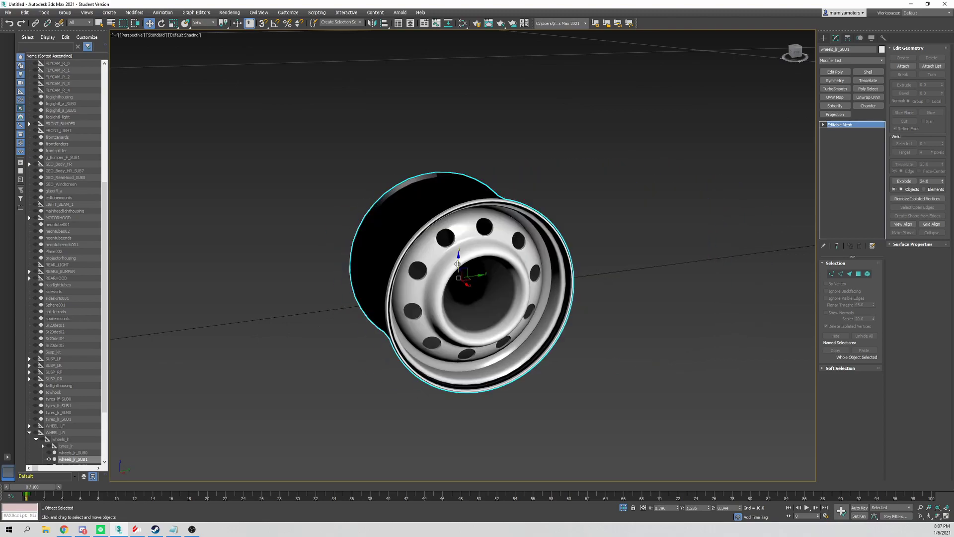
Raise the rim along the Z axis to about 0.41.
drag(458, 264, 458, 235)
scroll(484, 234, down, 5)
alt+middle_drag(488, 235, 478, 244)
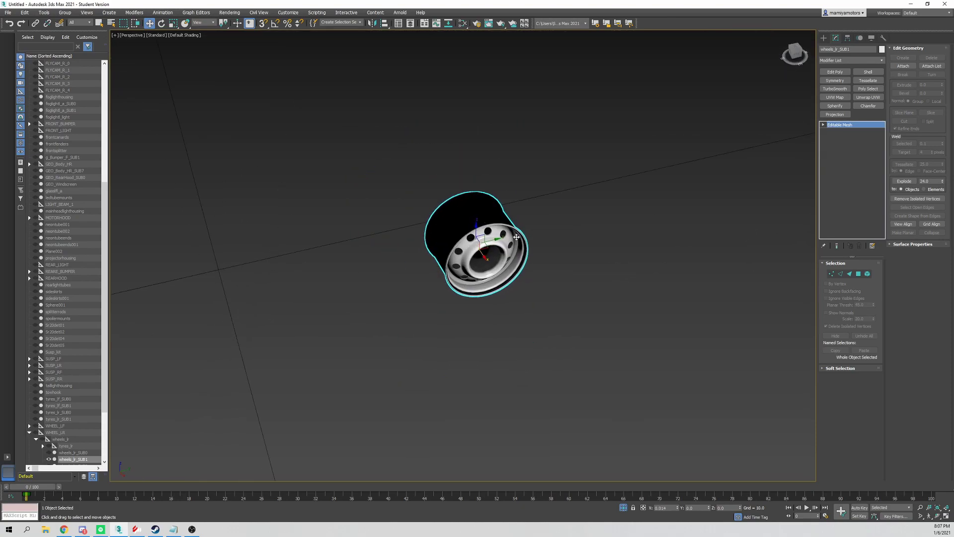
drag(516, 237, 471, 225)
scroll(471, 224, down, 3)
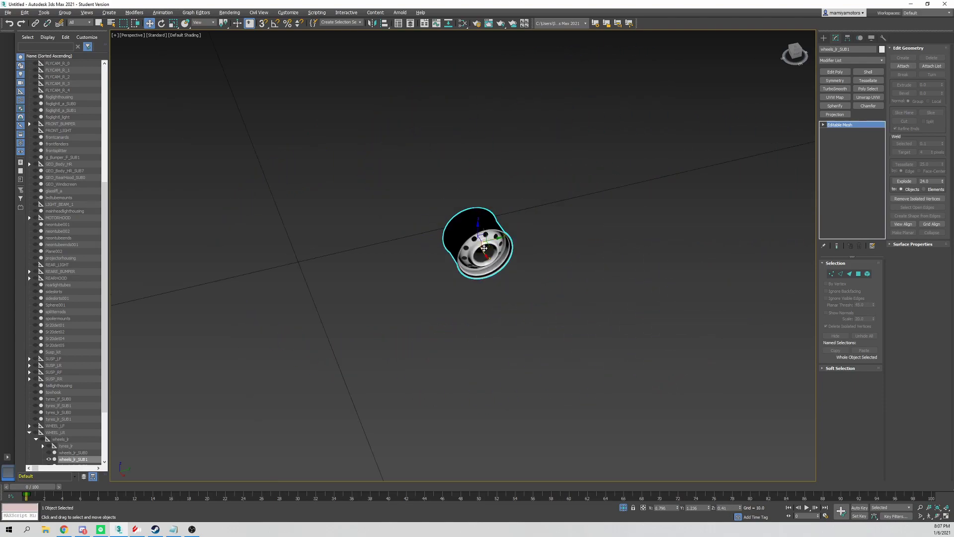
Try raising the rim to about 0.754 on Z and lowering it, undoing each move.
alt+middle_drag(471, 224, 537, 136)
scroll(500, 216, up, 6)
alt+middle_drag(500, 217, 456, 209)
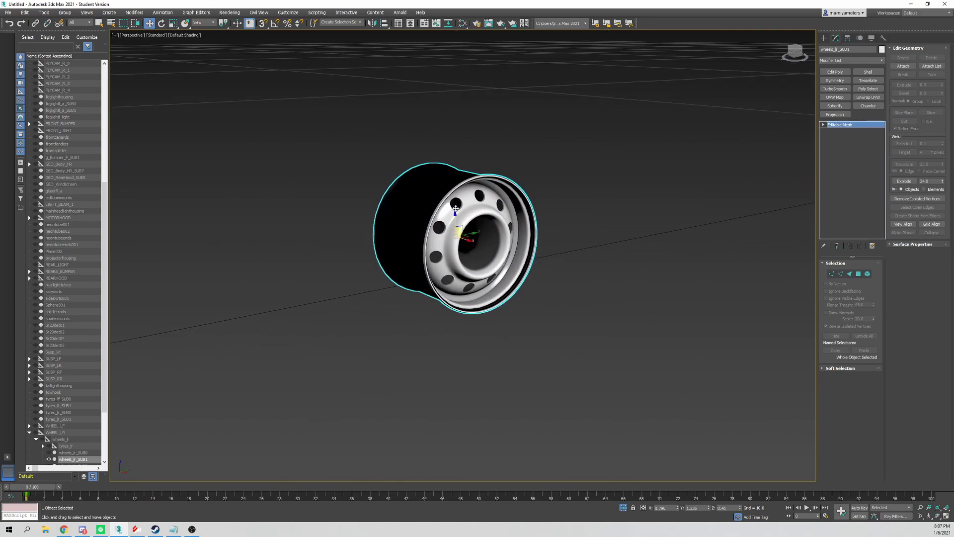
drag(454, 217, 452, 113)
alt+middle_drag(504, 169, 468, 162)
scroll(467, 162, down, 2)
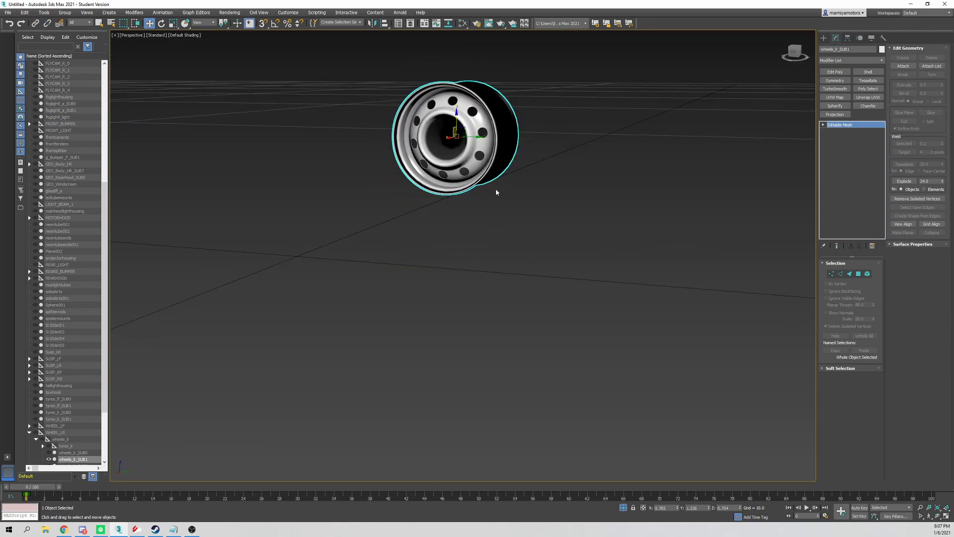
key(ctrl+z)
alt+middle_drag(497, 192, 490, 215)
drag(457, 203, 457, 249)
key(ctrl+z)
Try rotating the rim about its vertical axis and another axis, and undo the rotation.
alt+middle_drag(441, 273, 456, 267)
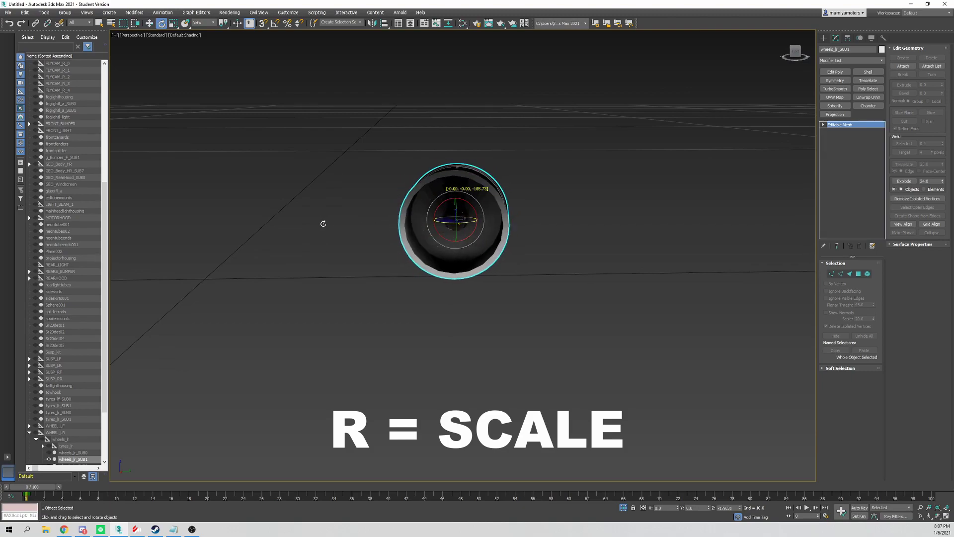
drag(628, 242, 704, 269)
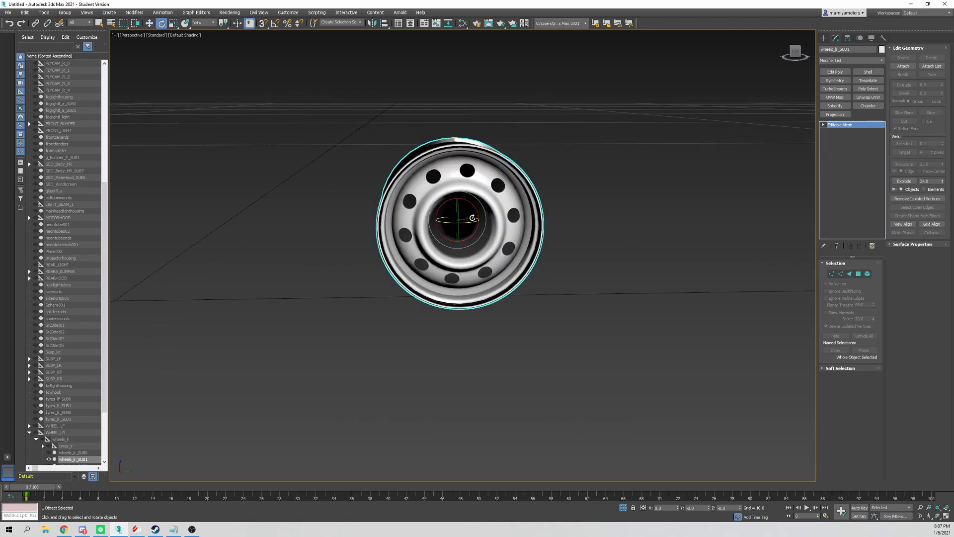
alt+middle_drag(477, 247, 471, 227)
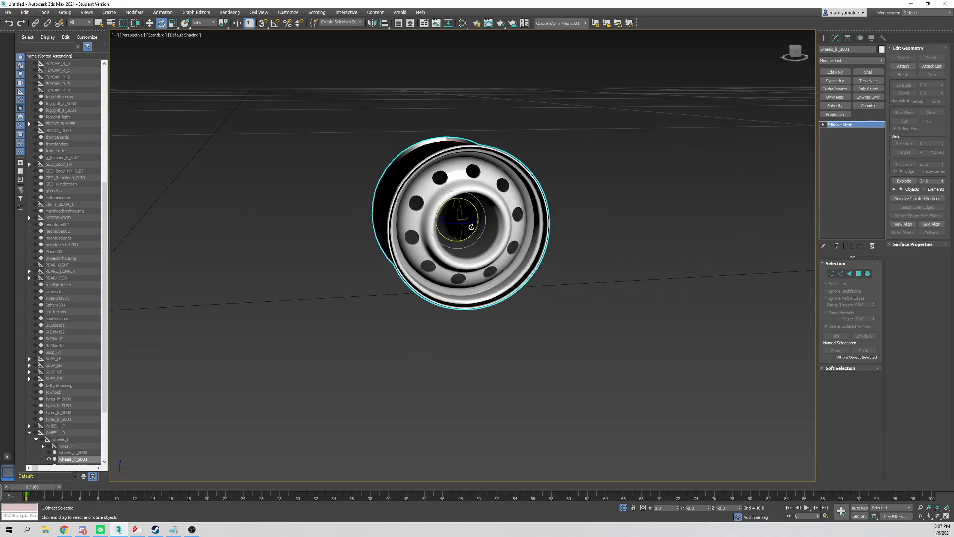
drag(485, 187, 492, 193)
key(ctrl+z)
alt+middle_drag(503, 207, 517, 202)
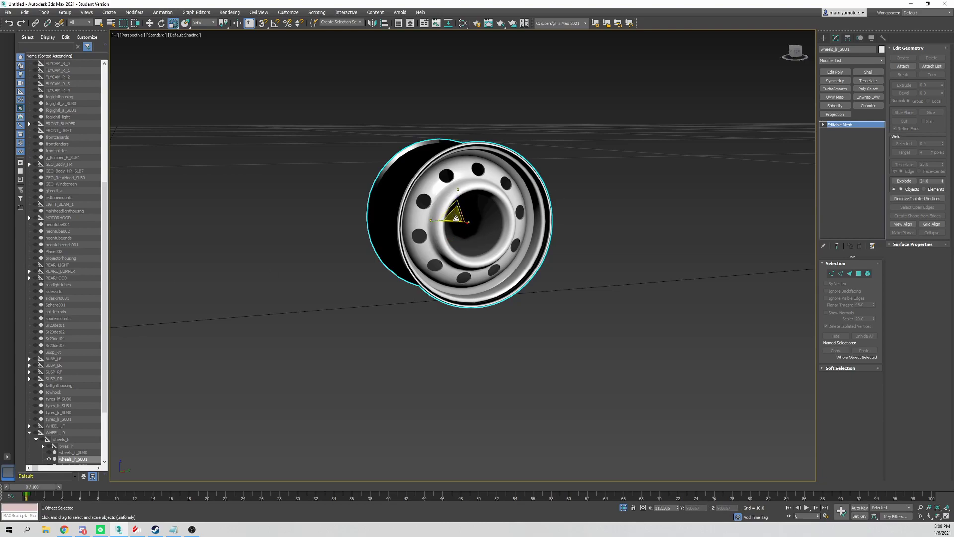
Try scaling the rim uniformly and undo the scaling.
drag(456, 218, 452, 169)
key(ctrl+z)
scroll(454, 171, down, 3)
alt+middle_drag(454, 175, 447, 206)
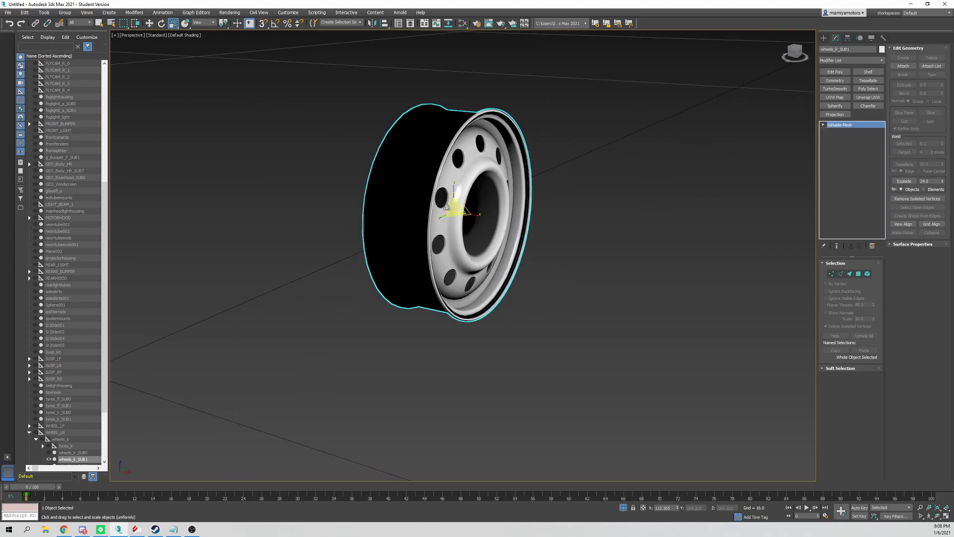
Scale the rim non-uniformly to alter its diameter relative to its width, and undo the last scaling.
drag(447, 207, 467, 217)
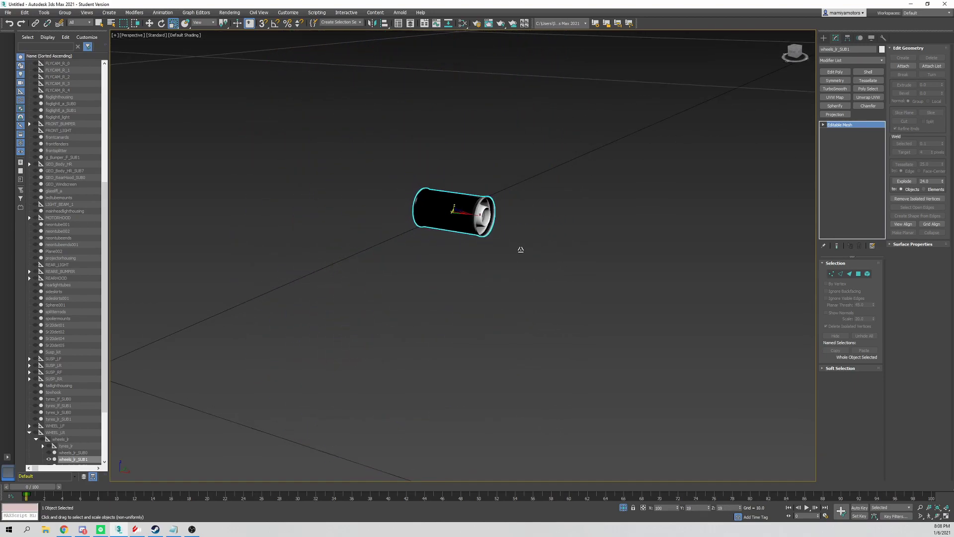
drag(514, 246, 487, 241)
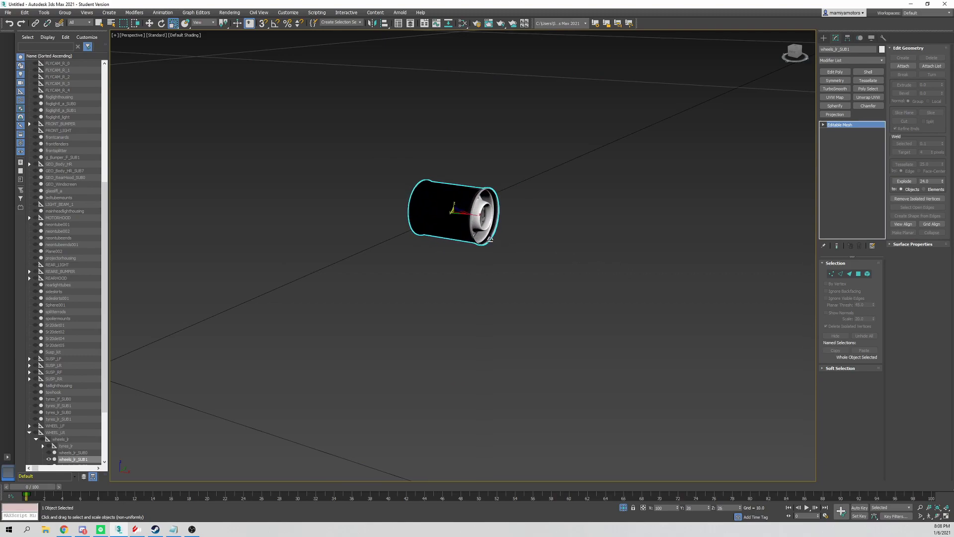
drag(484, 244, 485, 248)
scroll(468, 219, up, 4)
mouse_move(469, 219)
alt+middle_down()
mouse_move(422, 209)
mouse_move(443, 221)
mouse_move(550, 219)
mouse_move(448, 224)
mouse_move(470, 229)
alt+middle_up()
drag(428, 206, 419, 188)
key(ctrl+z)
End the rim's isolation to bring back the whole car, switch to the Move tool and clear the selection.
scroll(495, 224, up, 3)
alt+middle_drag(494, 225, 446, 224)
scroll(446, 224, up, 3)
scroll(230, 224, down, 5)
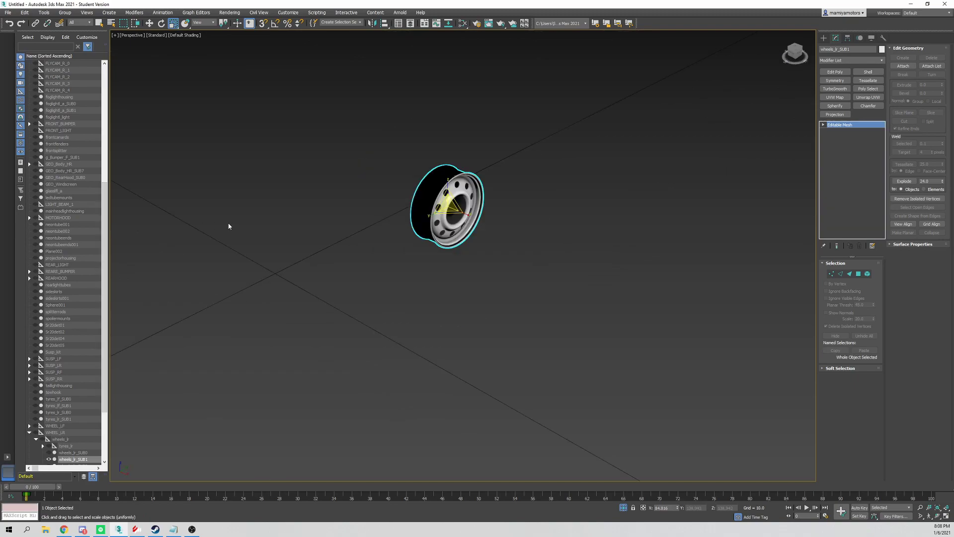
right_click(436, 219)
click(477, 154)
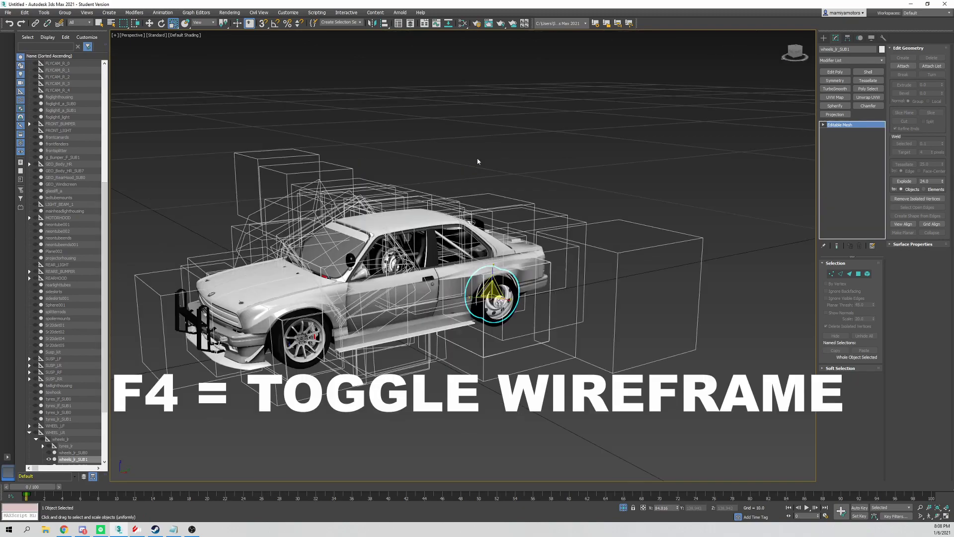
scroll(479, 199, down, 3)
key(w)
alt+middle_drag(480, 212, 505, 187)
click(535, 193)
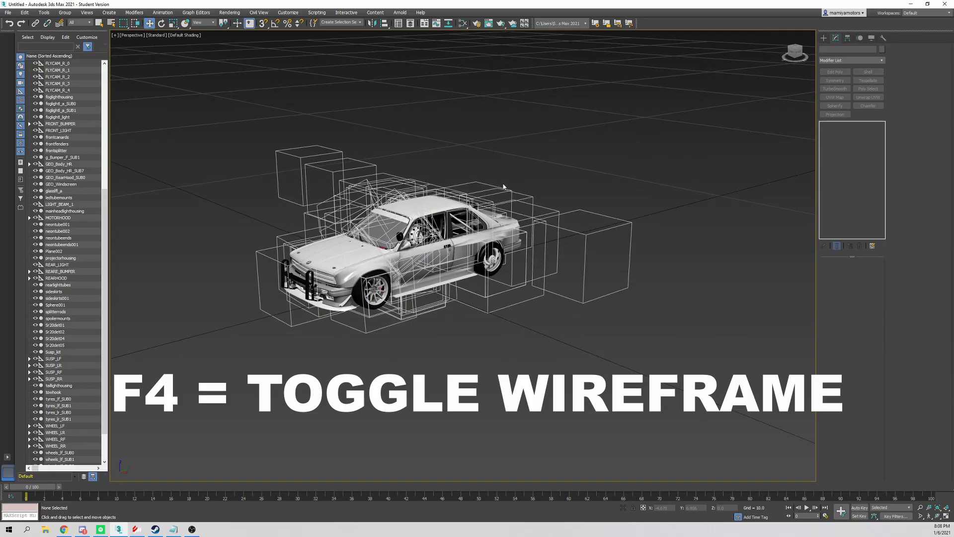
Turn on the edged faces display and examine the mesh wireframe on the car's door and front fender.
key(F4)
scroll(411, 253, up, 5)
scroll(411, 253, up, 4)
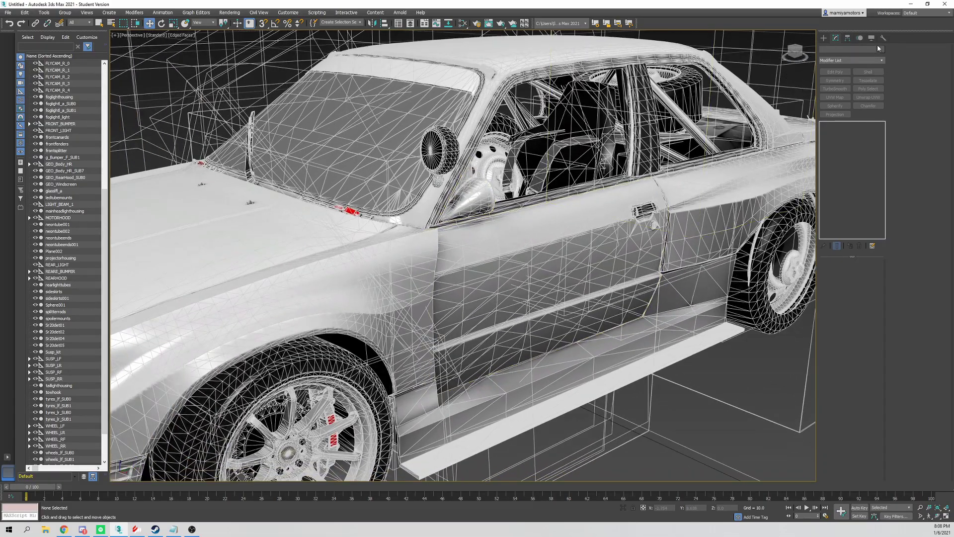
click(871, 38)
alt+middle_drag(550, 202, 607, 186)
key(F4)
key(F4)
alt+middle_drag(422, 211, 477, 206)
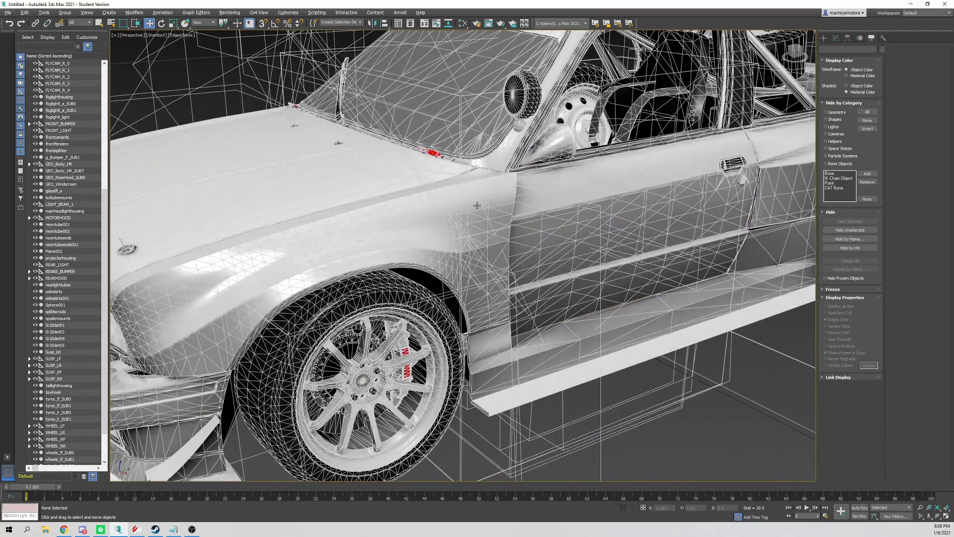
Select the front fenders mesh for modification, enter vertex editing and turn off the edged faces display to inspect its vertices.
click(835, 39)
click(495, 247)
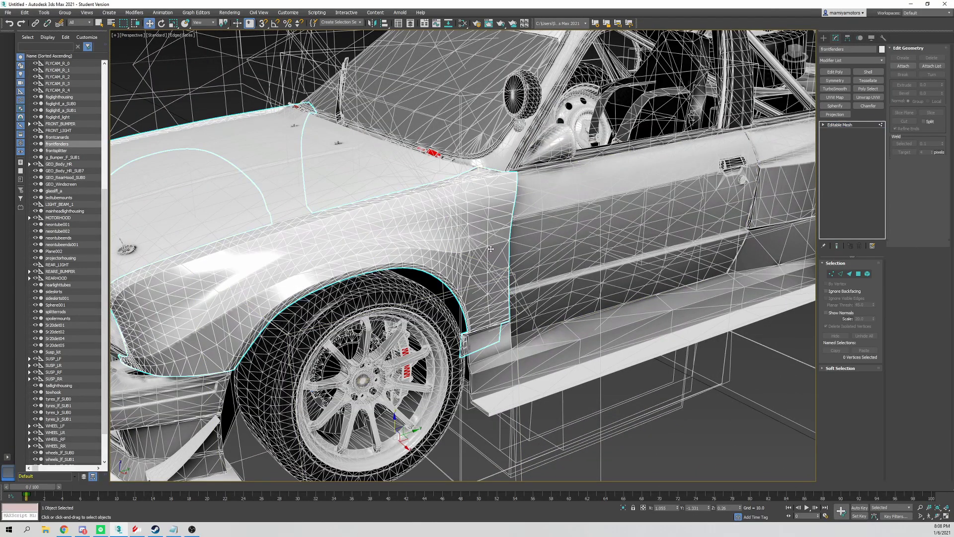
key(1)
key(F4)
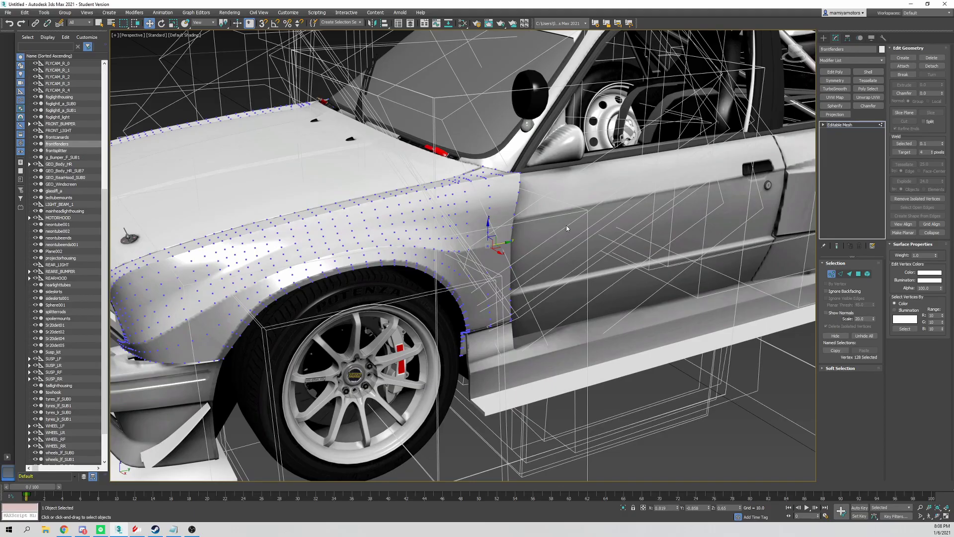
mouse_move(567, 229)
alt+middle_down()
mouse_move(552, 216)
mouse_move(565, 237)
alt+middle_up()
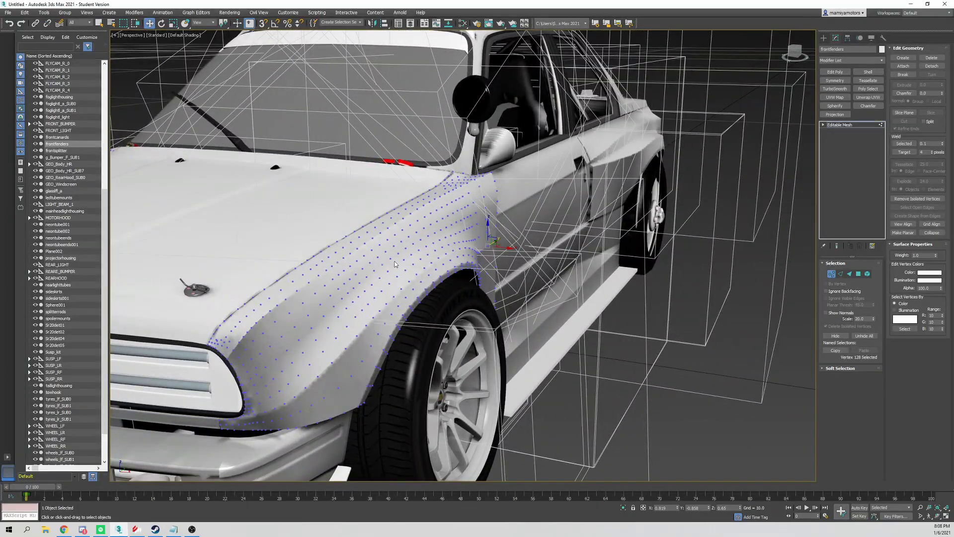
alt+middle_drag(392, 257, 387, 261)
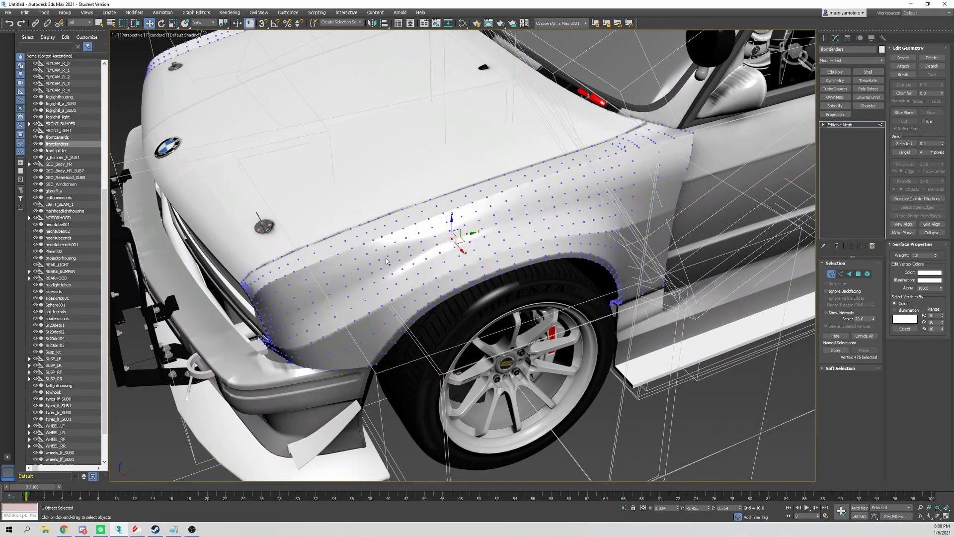
Turn on the edged faces display, review the viewport's shading options and view the wireframe around the whole car.
key(F4)
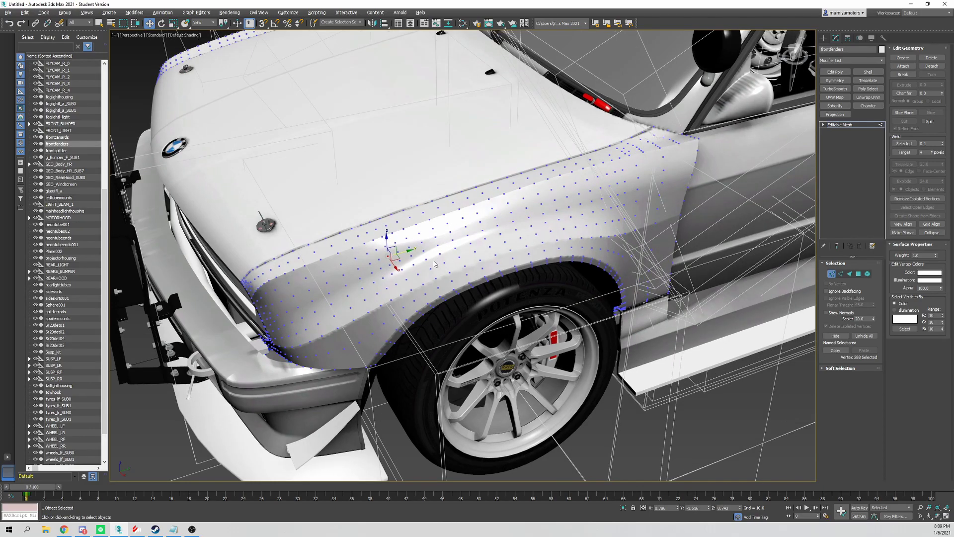
scroll(438, 293, down, 4)
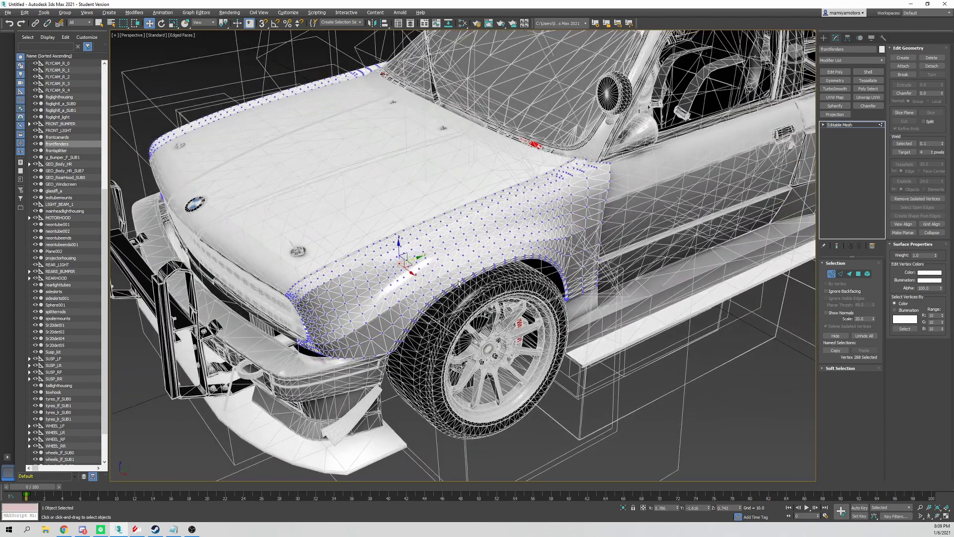
alt+middle_drag(438, 293, 422, 215)
click(185, 35)
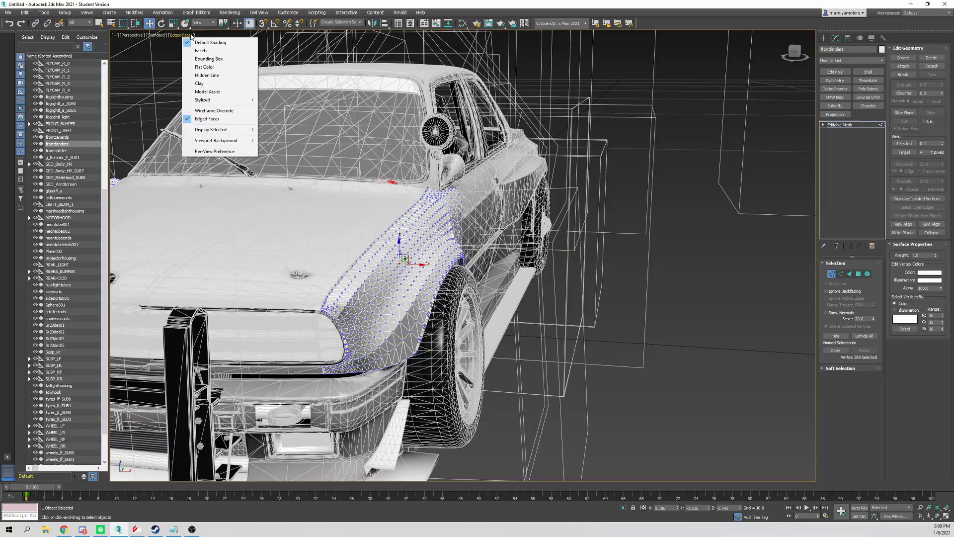
click(543, 228)
scroll(534, 228, down, 2)
mouse_move(534, 229)
alt+middle_down()
mouse_move(437, 218)
mouse_move(463, 230)
mouse_move(452, 233)
mouse_move(501, 212)
alt+middle_up()
scroll(438, 218, down, 2)
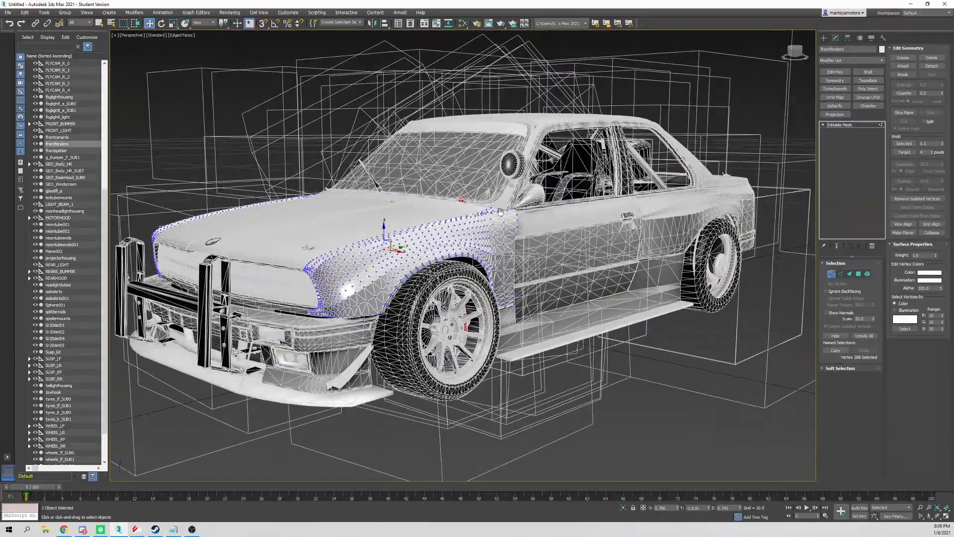
scroll(501, 212, down, 2)
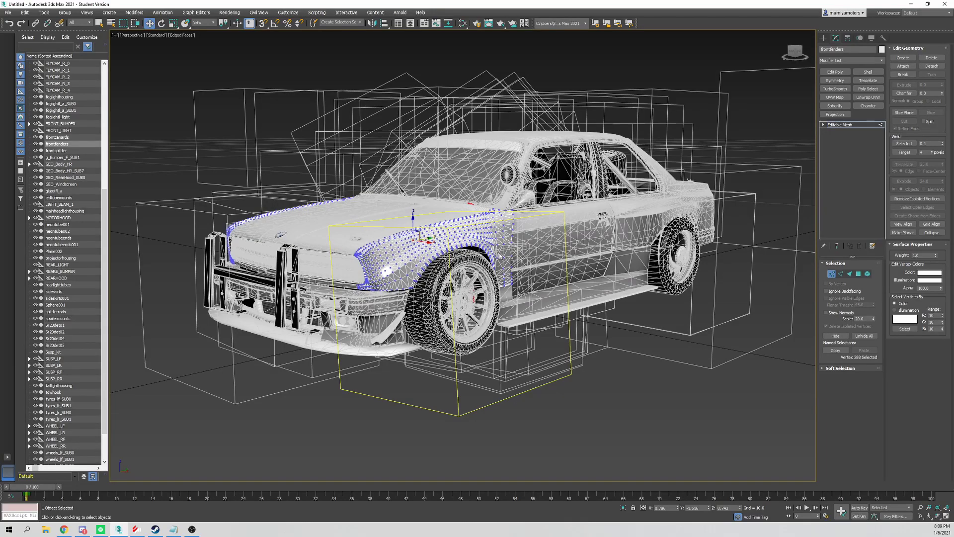
Switch the viewport to orthographic projection and view the front wheel area and the whole car in it.
key(u)
scroll(492, 259, up, 5)
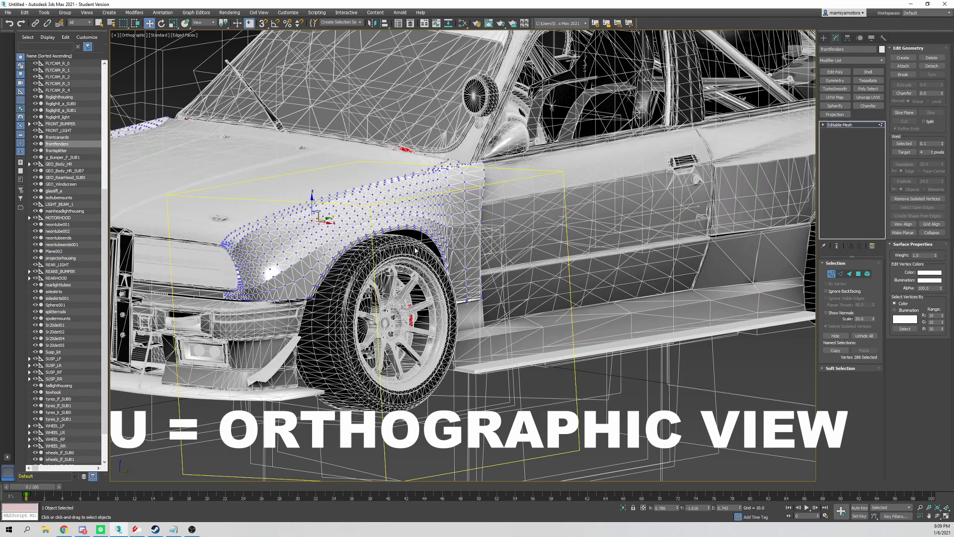
middle_drag(416, 250, 455, 278)
scroll(579, 256, down, 3)
scroll(561, 253, up, 1)
scroll(551, 248, down, 2)
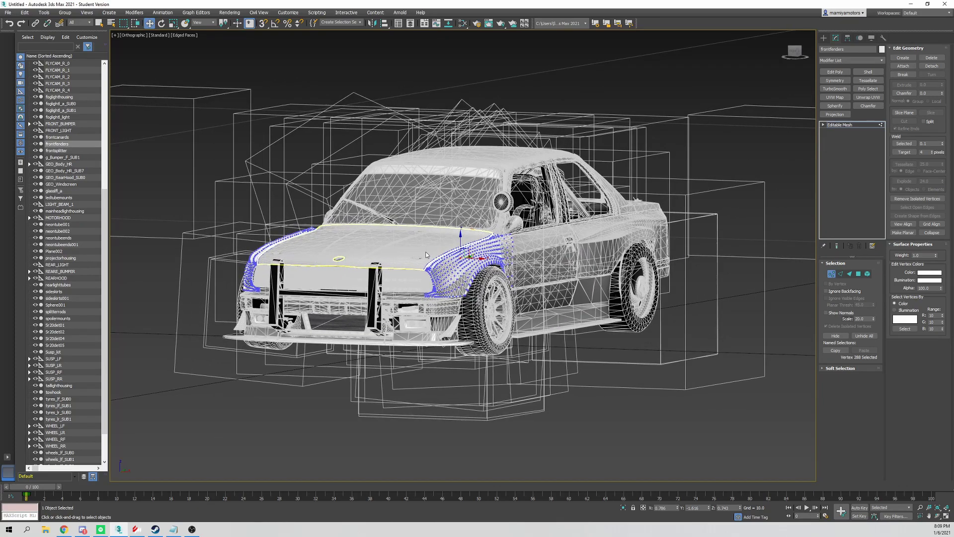
Examine the front fender's edge beside the headlight at very close range in orthographic projection, selecting a vertex there.
scroll(422, 272, up, 6)
scroll(384, 258, up, 10)
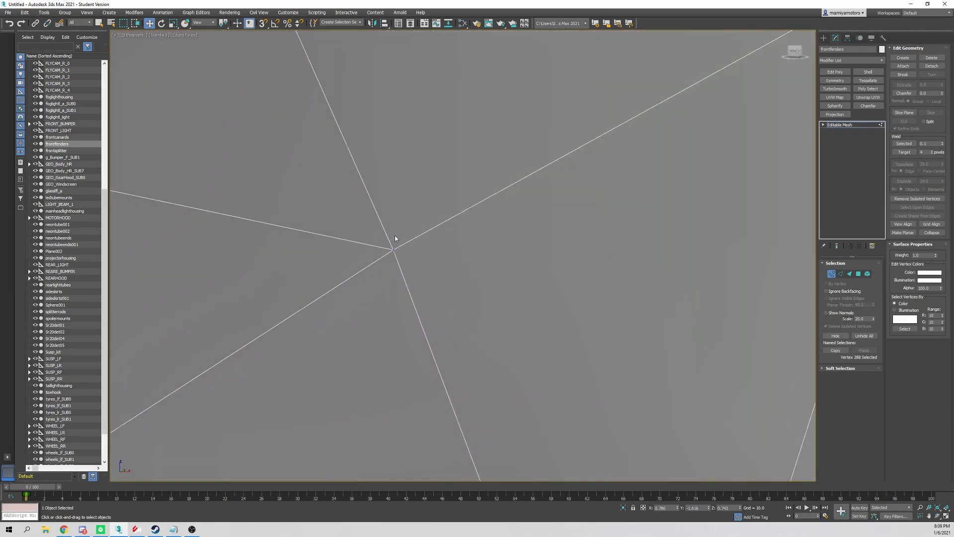
scroll(379, 260, down, 10)
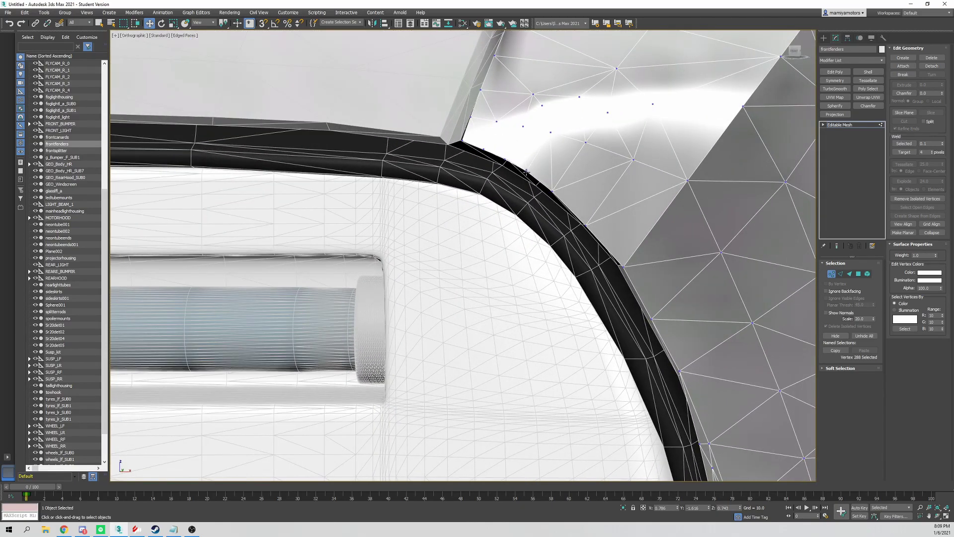
click(526, 172)
middle_drag(527, 172, 471, 229)
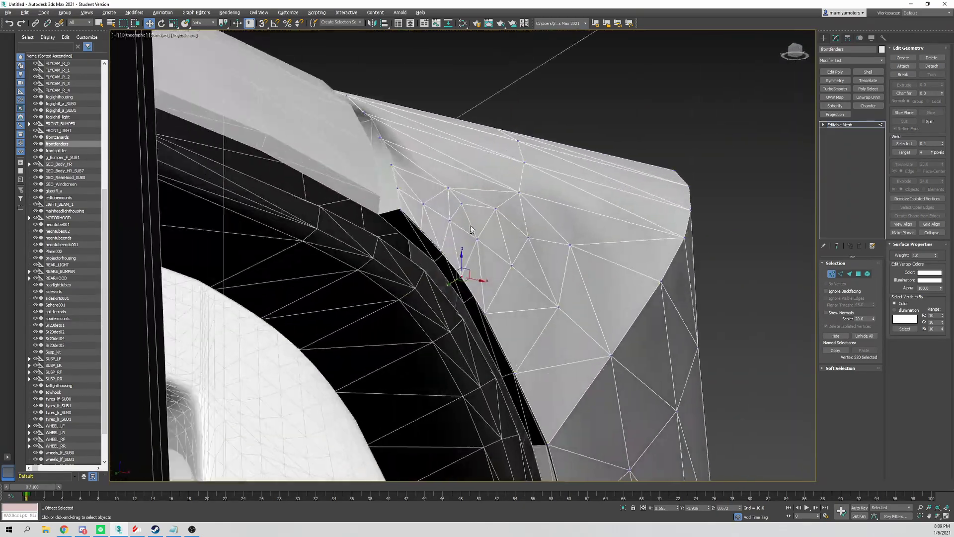
scroll(393, 204, up, 5)
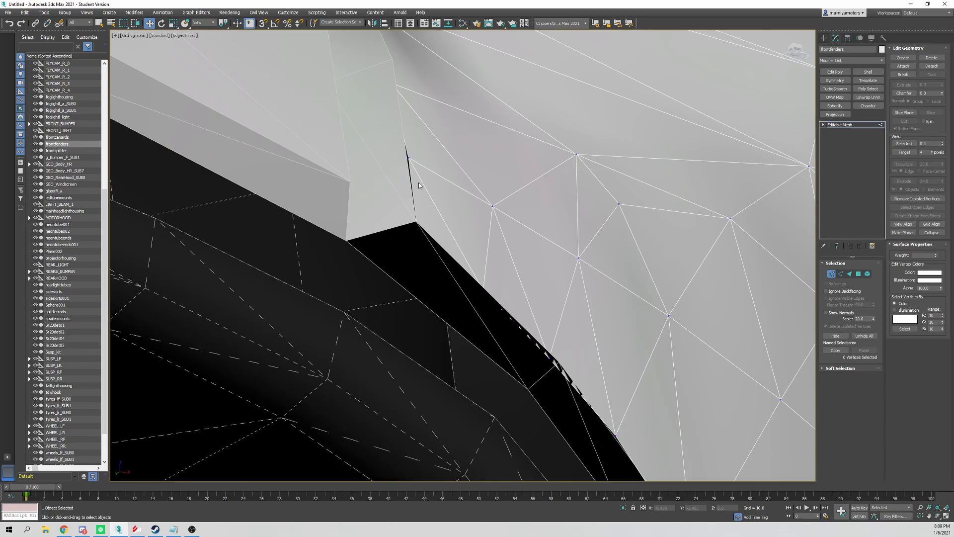
Switch the viewport to perspective projection and try viewing the same fender vertices at very close range.
key(p)
scroll(420, 168, down, 5)
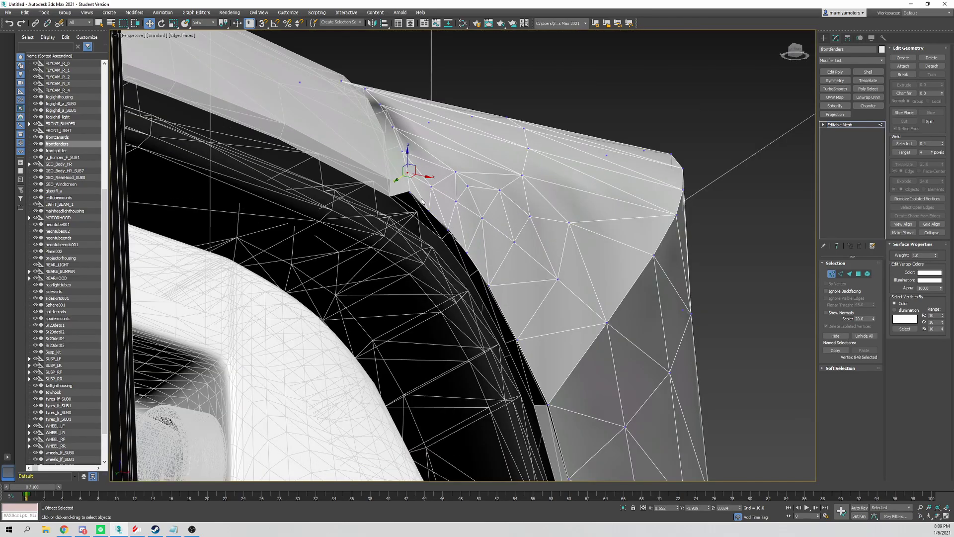
alt+middle_drag(419, 169, 413, 206)
scroll(413, 206, up, 5)
scroll(413, 206, up, 5)
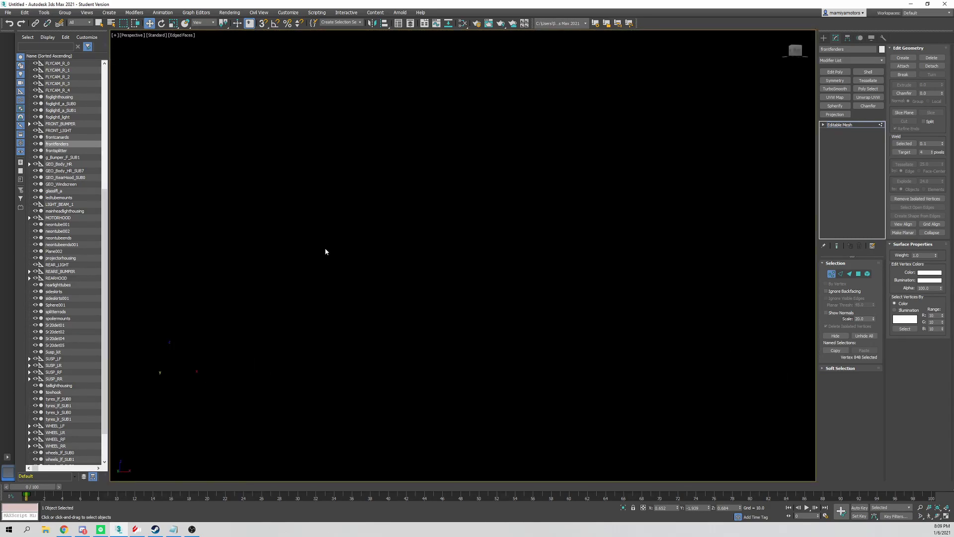
scroll(326, 252, down, 3)
middle_drag(326, 251, 373, 247)
scroll(373, 247, down, 10)
Turn off the edged faces display and examine the headlight and inner fender area at close range in perspective.
key(F4)
key(F4)
key(F4)
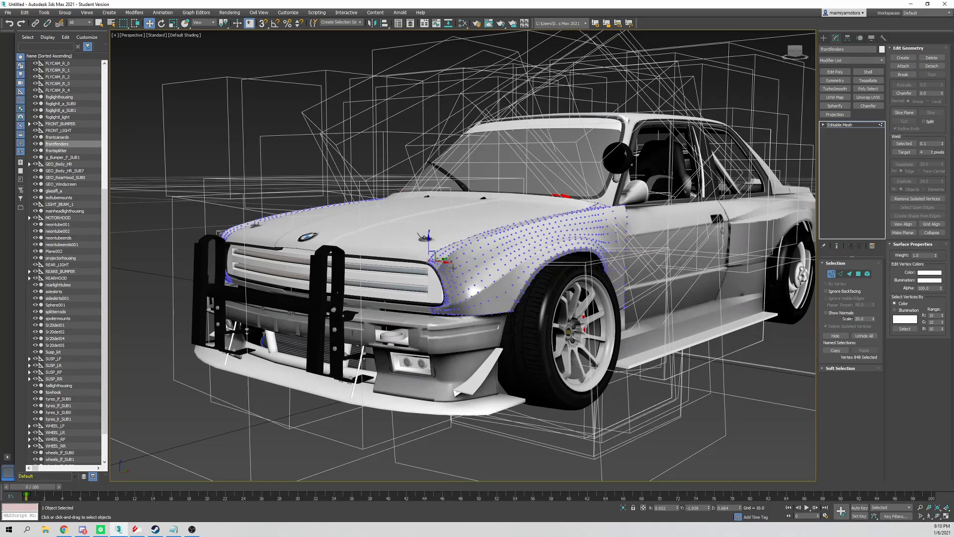
scroll(500, 304, up, 10)
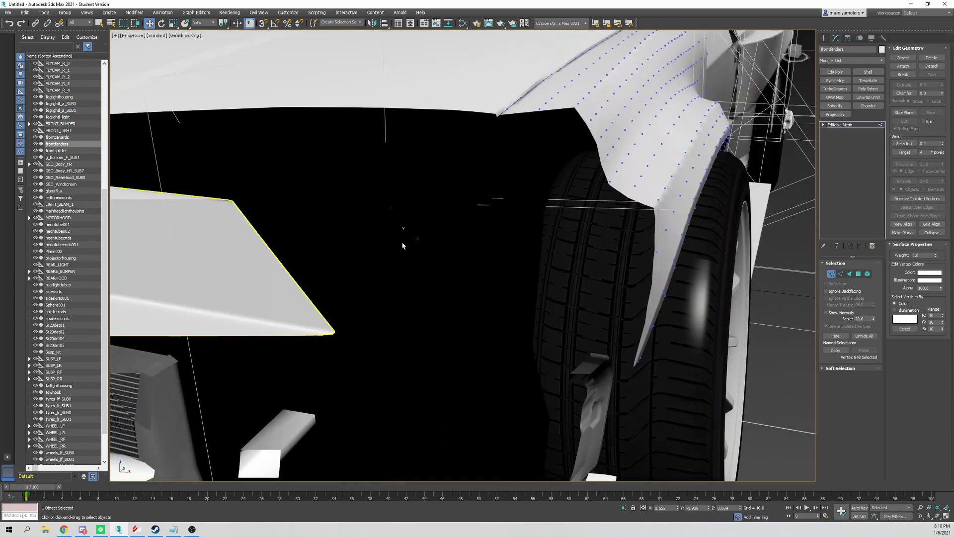
scroll(402, 243, down, 4)
scroll(402, 243, up, 4)
alt+middle_drag(402, 242, 362, 230)
alt+middle_drag(382, 289, 406, 304)
scroll(408, 290, down, 3)
scroll(408, 290, up, 3)
scroll(407, 315, down, 1)
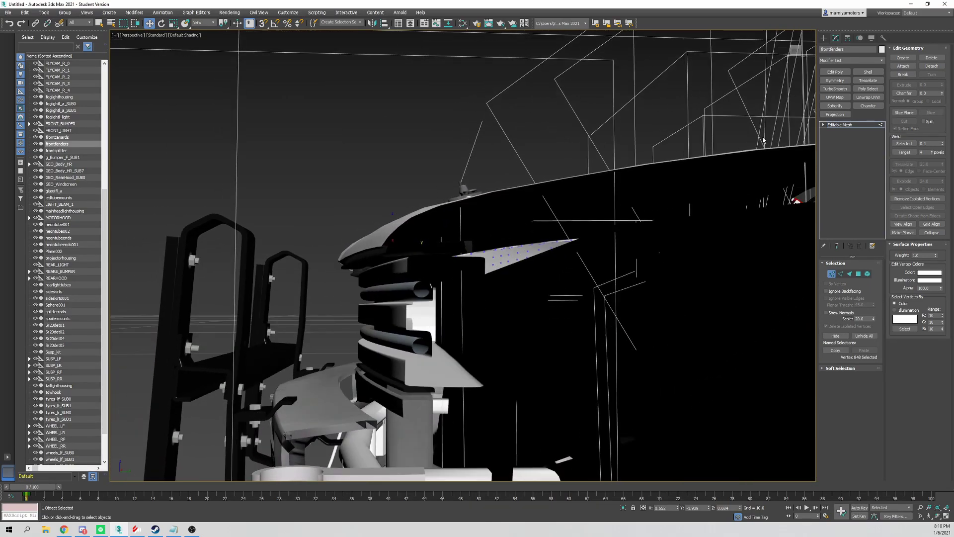
Leave vertex editing, select the upper headlight tube and the main headlight housing in turn.
click(855, 127)
click(424, 291)
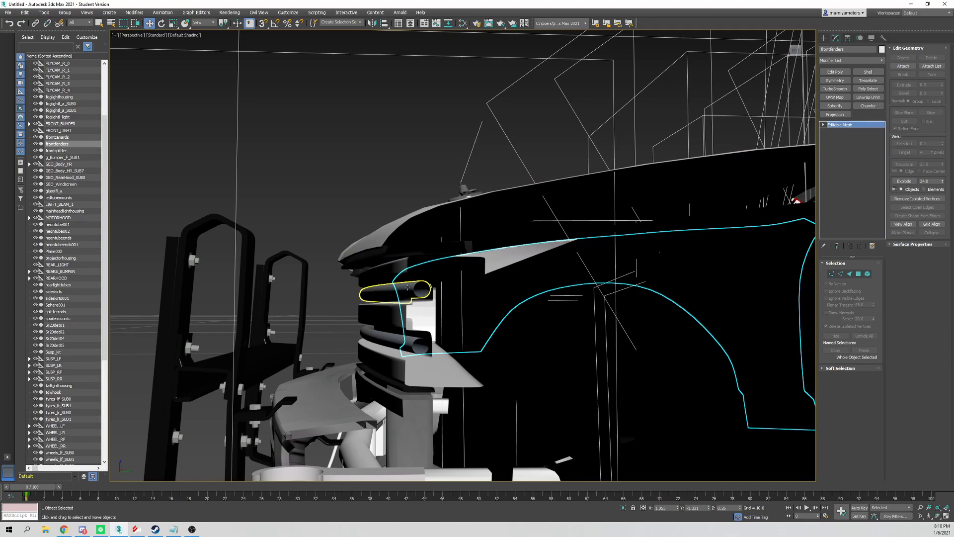
alt+middle_drag(425, 291, 409, 293)
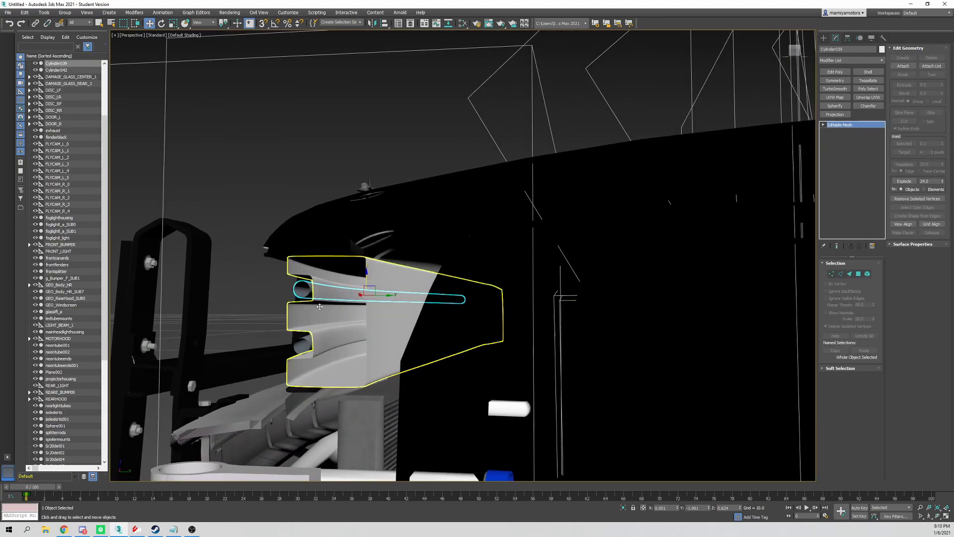
click(319, 307)
mouse_move(351, 304)
alt+middle_down()
mouse_move(332, 301)
mouse_move(367, 305)
alt+middle_up()
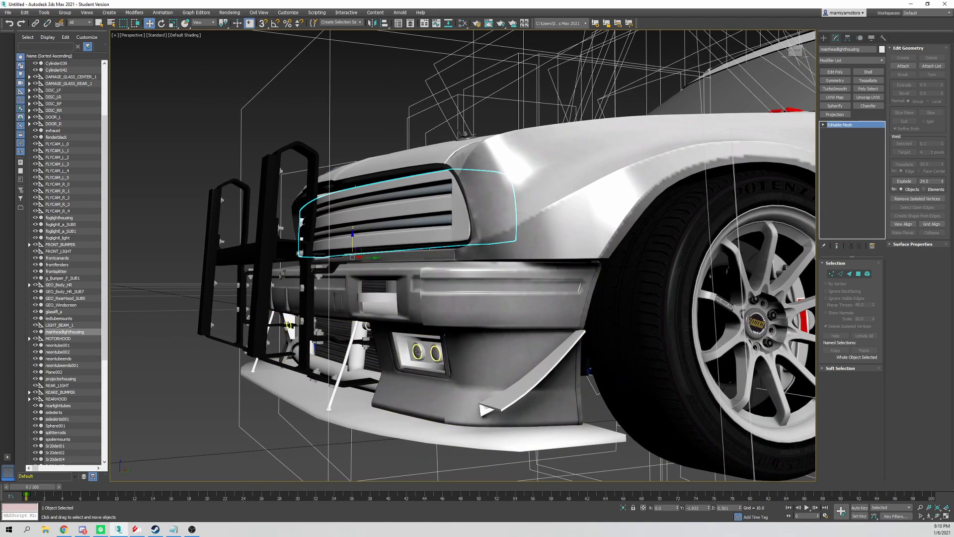
Select the round fog light lenses in the front bumper and inspect them from outside and behind the bumper.
click(418, 352)
scroll(418, 353, up, 3)
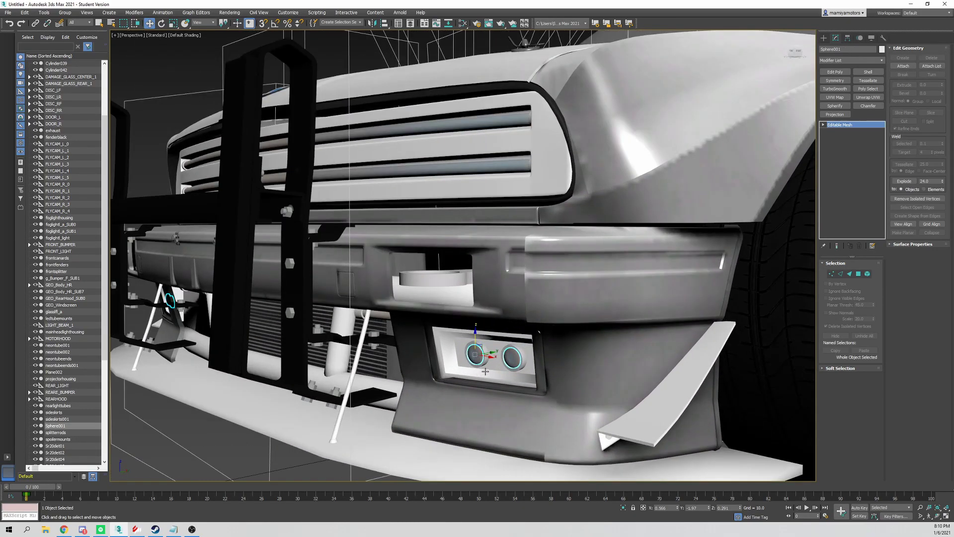
mouse_move(483, 371)
alt+middle_down()
mouse_move(463, 368)
mouse_move(477, 369)
alt+middle_up()
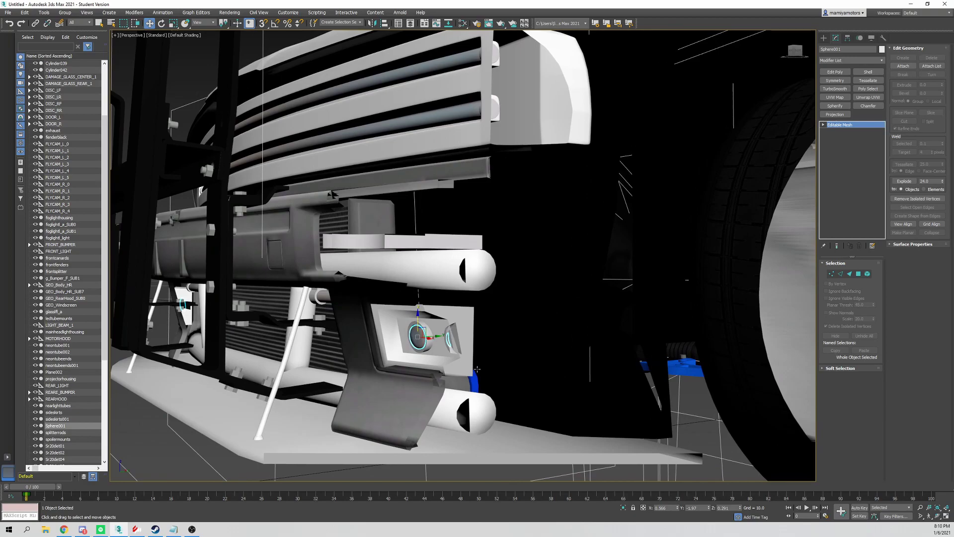
mouse_move(451, 339)
alt+middle_down()
mouse_move(426, 326)
mouse_move(443, 331)
alt+middle_up()
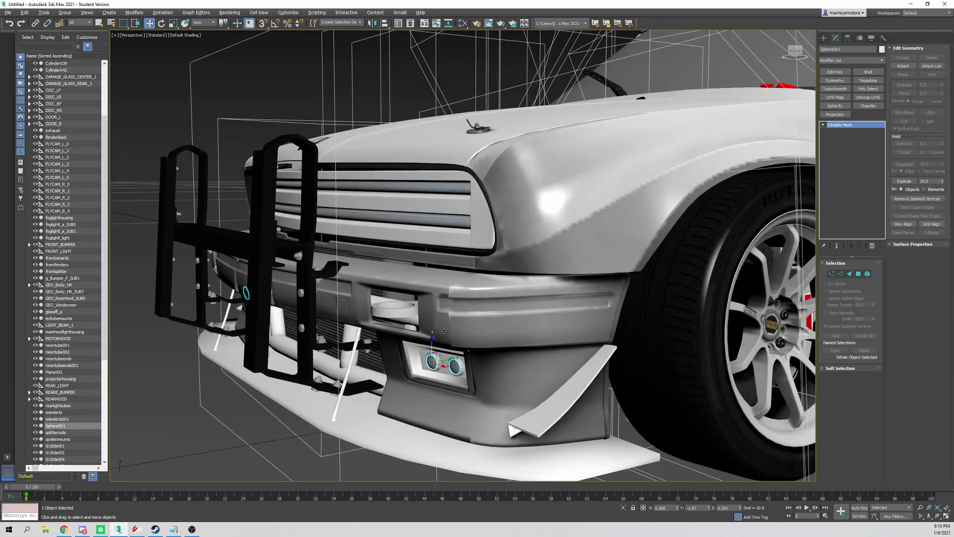
Switch the viewport to orthographic projection and examine the front bumper's side surface at close range.
scroll(444, 331, down, 3)
key(u)
scroll(371, 303, up, 5)
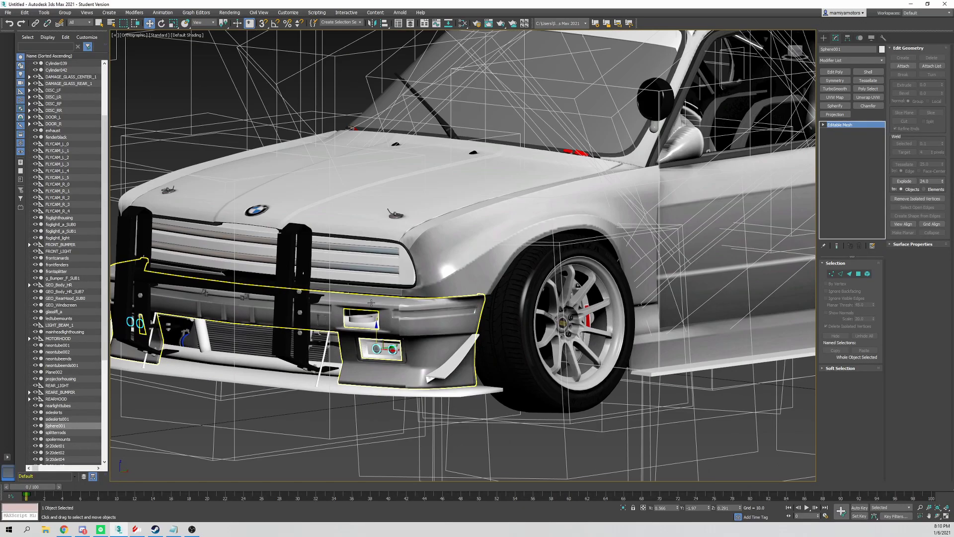
scroll(372, 302, up, 10)
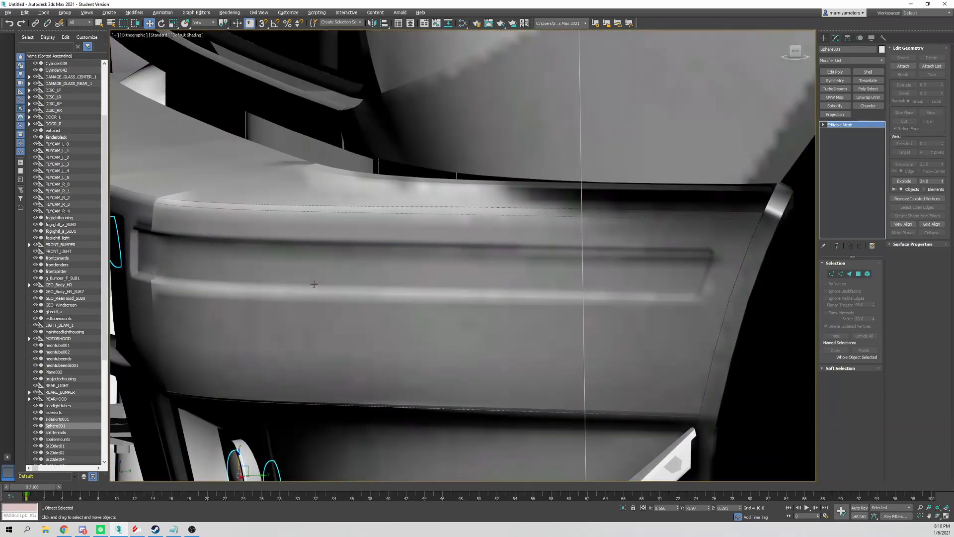
scroll(314, 284, down, 5)
scroll(335, 264, up, 8)
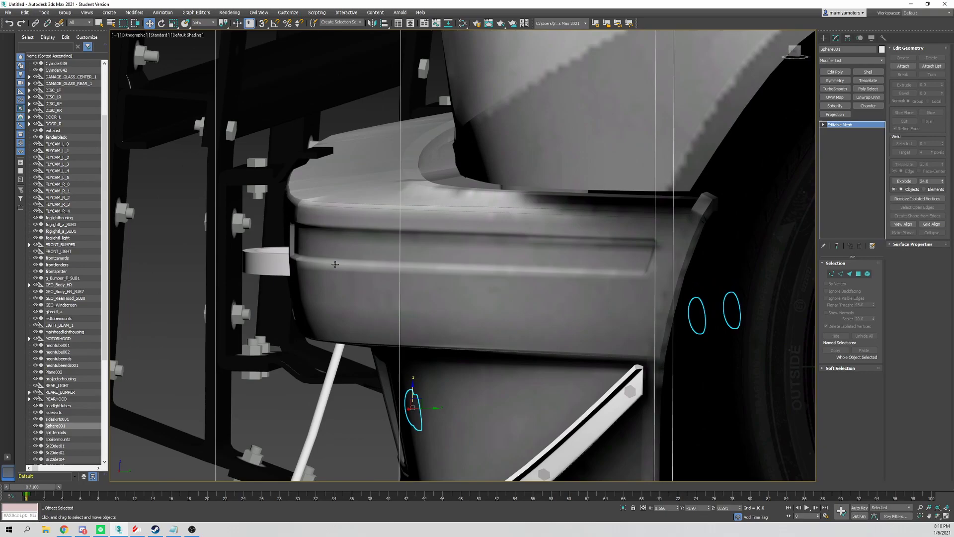
scroll(335, 264, up, 3)
scroll(335, 264, down, 12)
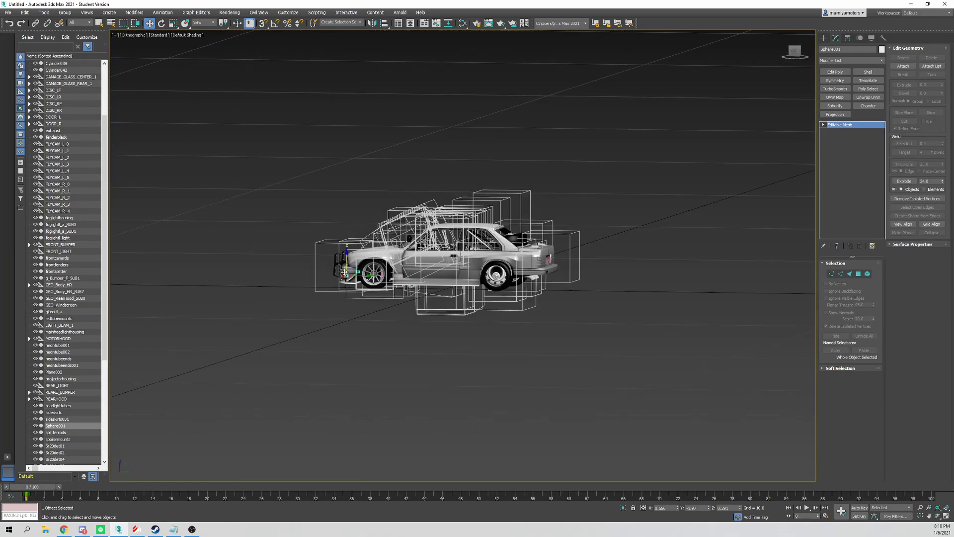
Compare perspective and orthographic projections from different angles around the car, ending in perspective.
alt+middle_drag(344, 272, 590, 301)
key(p)
scroll(374, 264, down, 4)
key(u)
scroll(378, 284, up, 5)
alt+middle_drag(590, 301, 513, 290)
key(p)
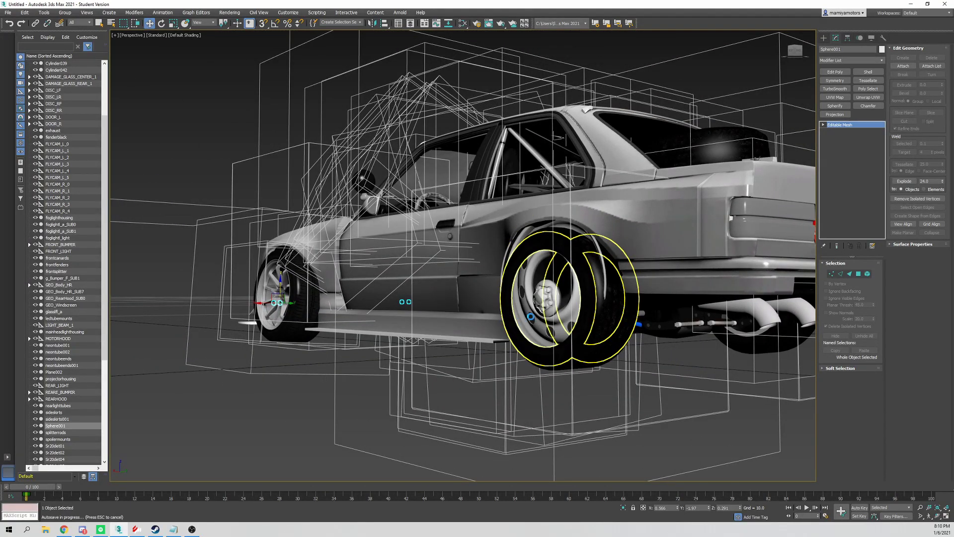
Step back through the recent viewport changes with the view undo and view the whole car from the front.
key(shift+z)
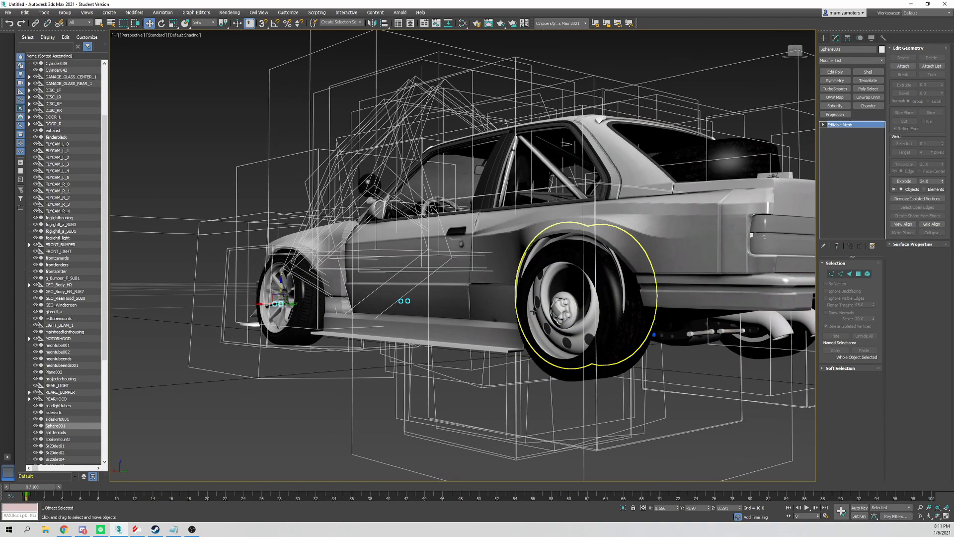
key(shift+z)
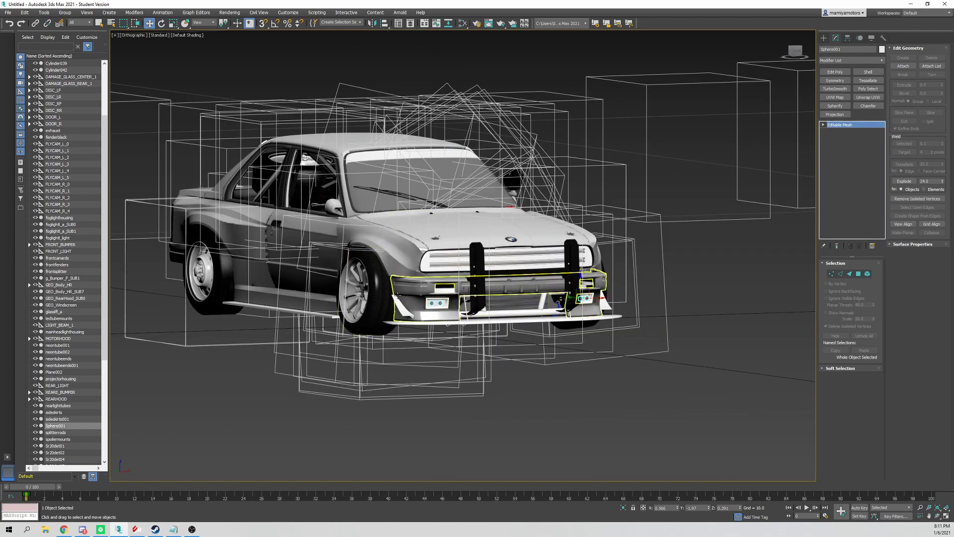
key(shift+z)
key(shift+z)
key(shift+z)
key(shift+z)
key(shift+z)
key(shift+z)
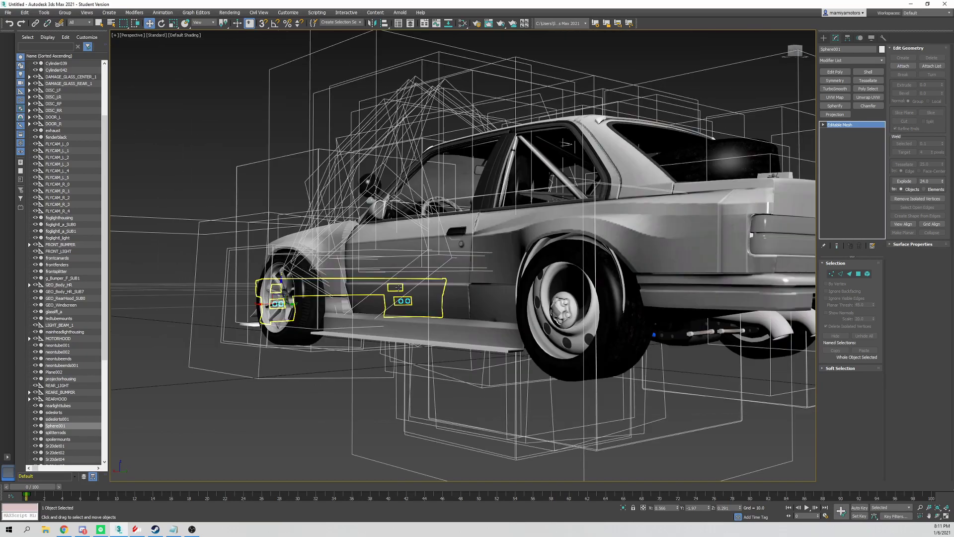
alt+middle_drag(430, 291, 438, 320)
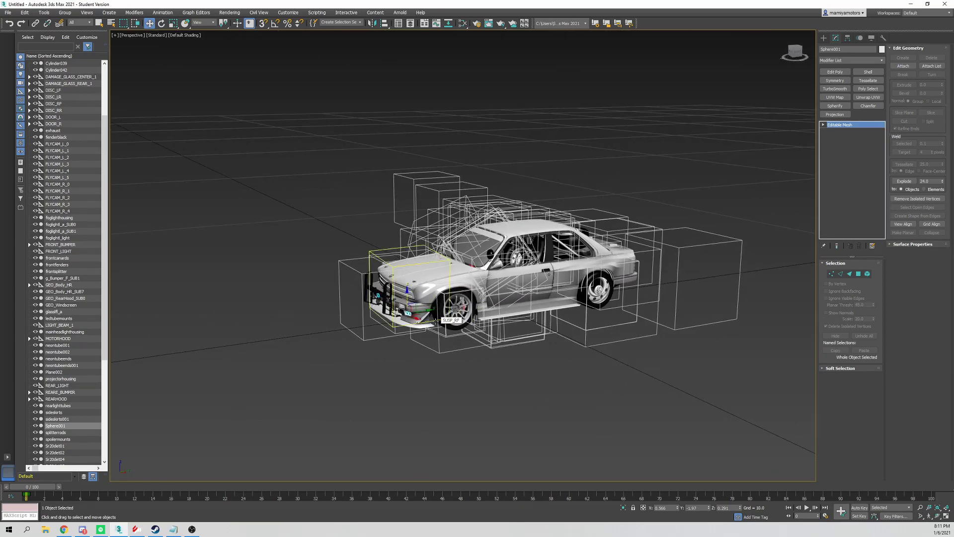
Switch the viewport to the top view, look at the car from above and return to perspective.
key(t)
key(z)
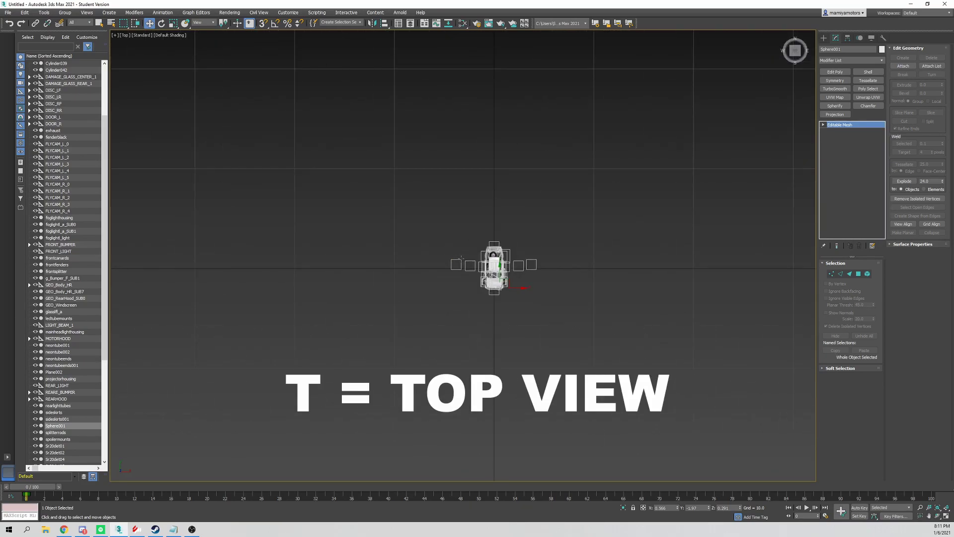
middle_drag(426, 256, 479, 257)
key(p)
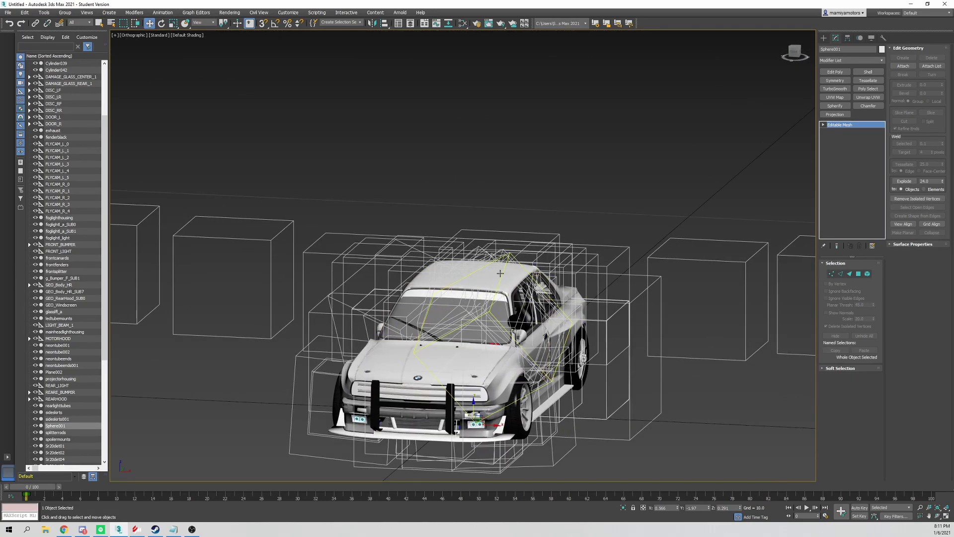
scroll(513, 223, up, 4)
Switch to the top view, zoom in on the car and orbit to an angled orthographic view of its front.
key(t)
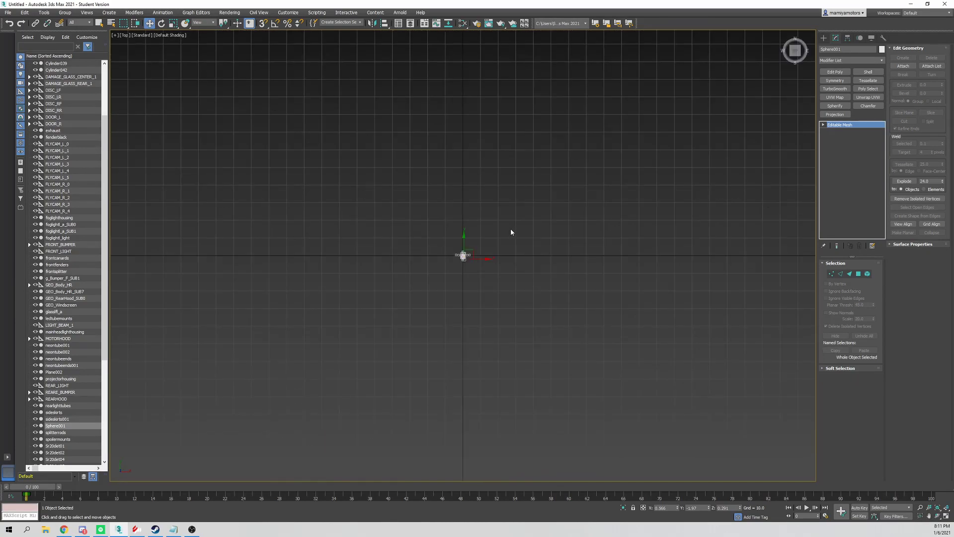
scroll(511, 228, up, 5)
scroll(361, 280, up, 7)
middle_drag(347, 283, 408, 253)
alt+middle_drag(408, 253, 423, 169)
middle_drag(454, 266, 485, 204)
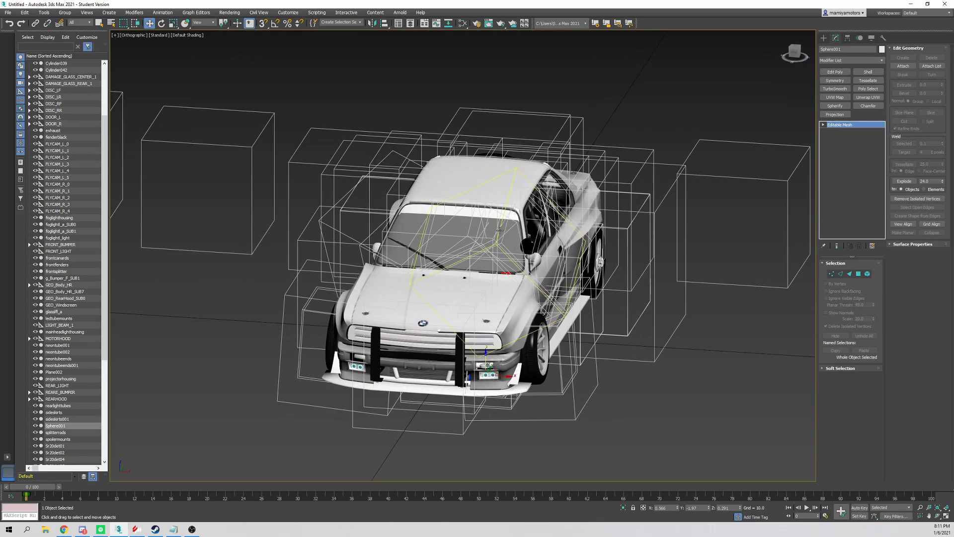
Examine the hood and windscreen up close in the top view, ending in a perspective view of the car.
key(t)
scroll(465, 257, up, 18)
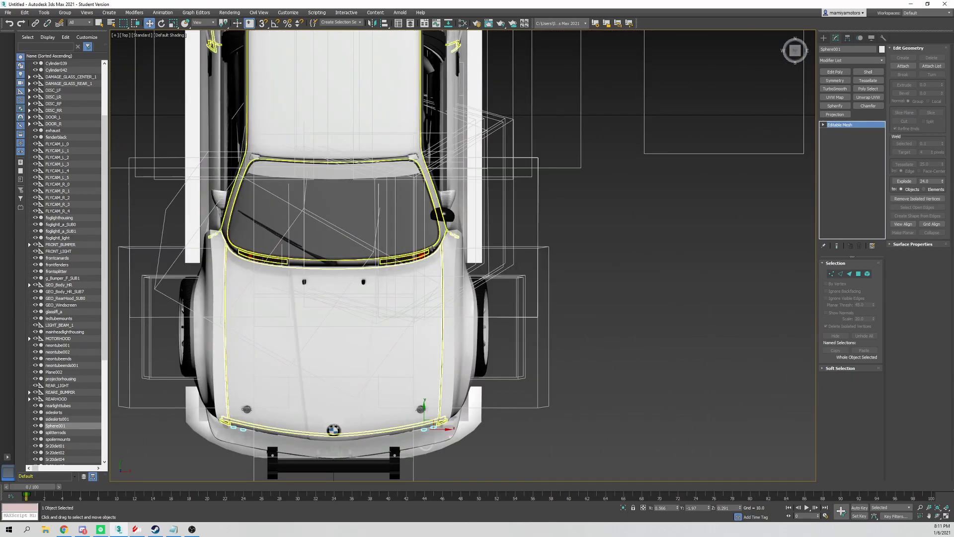
scroll(433, 248, down, 3)
middle_drag(438, 244, 438, 148)
scroll(482, 290, down, 2)
key(p)
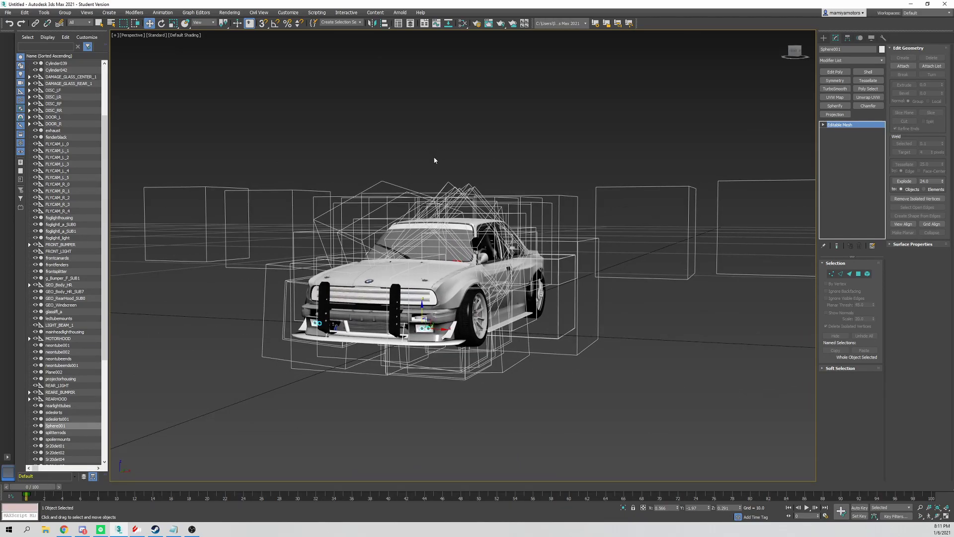
Step back and forth through the viewport changes with view undo and redo, ending on the car's front.
key(shift+z)
key(shift+y)
key(shift+z)
key(shift+y)
alt+middle_drag(389, 293, 416, 292)
Select the car's hood panel and clone it in place as an instance.
click(399, 296)
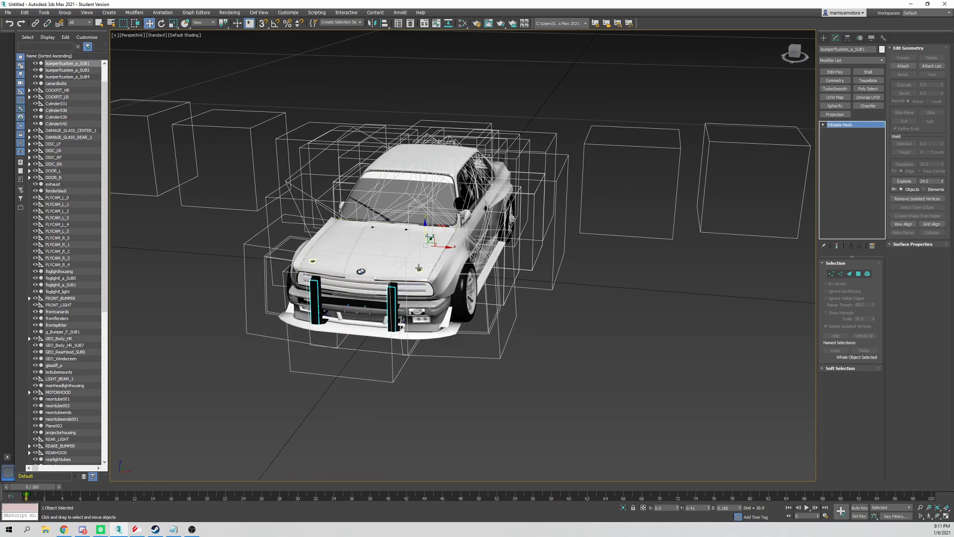
click(419, 269)
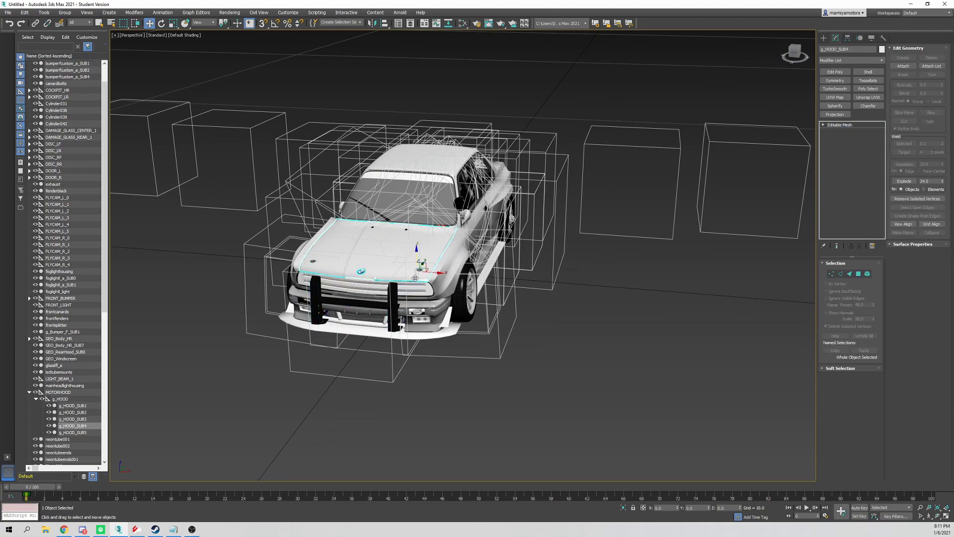
scroll(435, 263, down, 5)
right_click(425, 254)
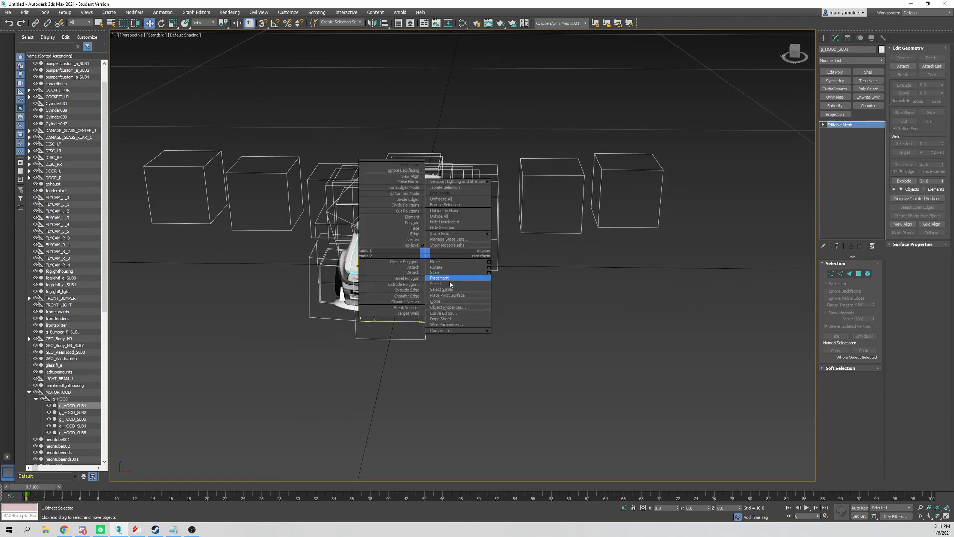
click(436, 301)
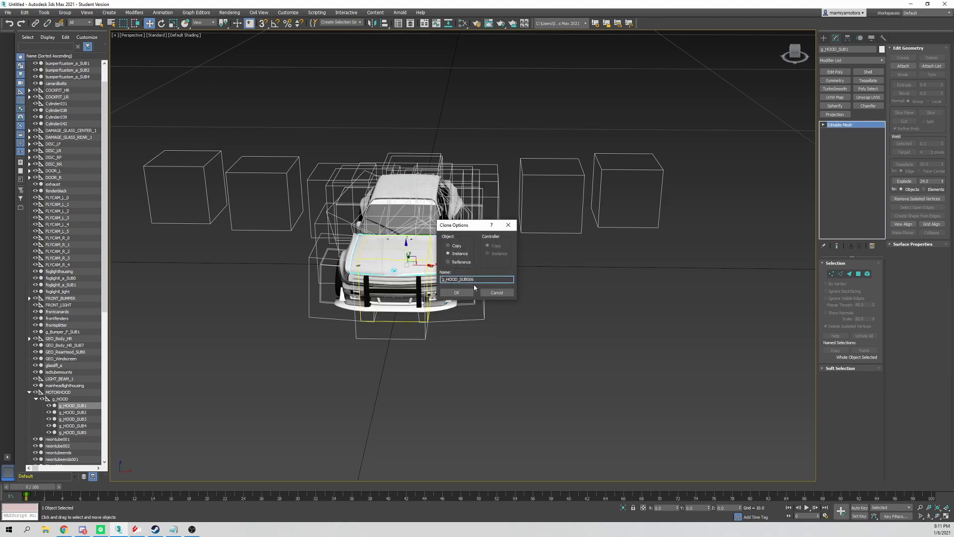
click(456, 292)
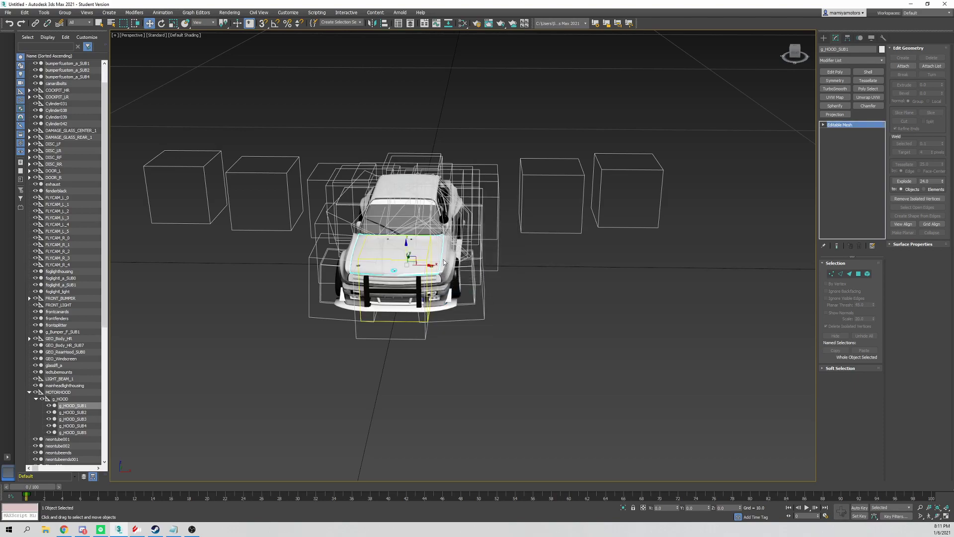
Move the cloned hood along X to about 2.42 beside the car, inspect it and delete it.
drag(426, 266, 566, 267)
mouse_move(566, 267)
alt+middle_down()
mouse_move(563, 282)
mouse_move(569, 254)
alt+middle_up()
scroll(562, 275, up, 3)
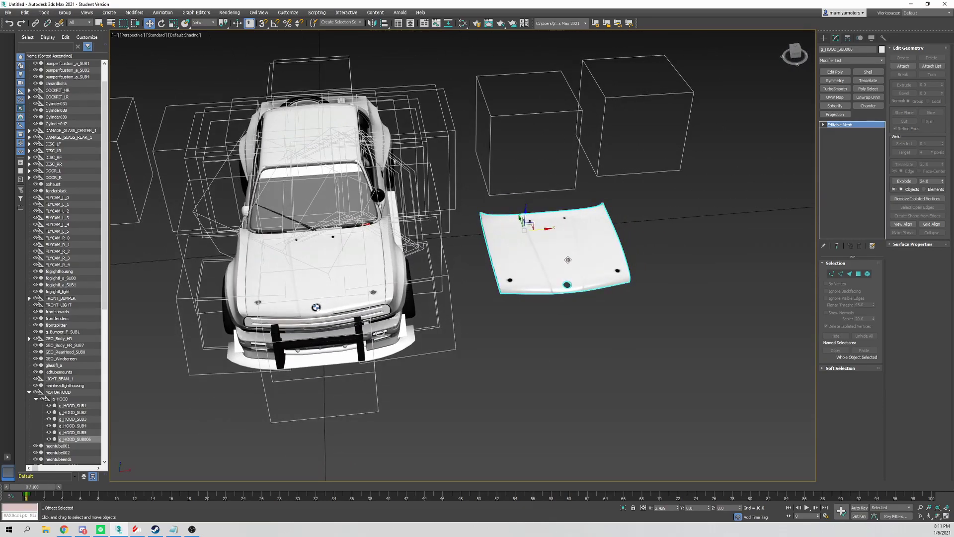
key(Delete)
Select the original hood and make one clone by moving it along X to about 3.07 beside the car.
click(368, 279)
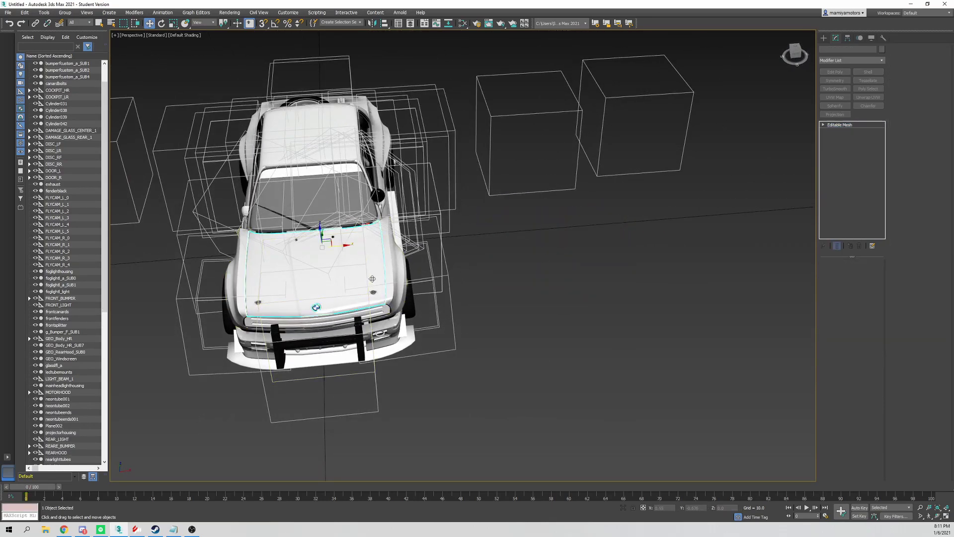
scroll(370, 268, down, 4)
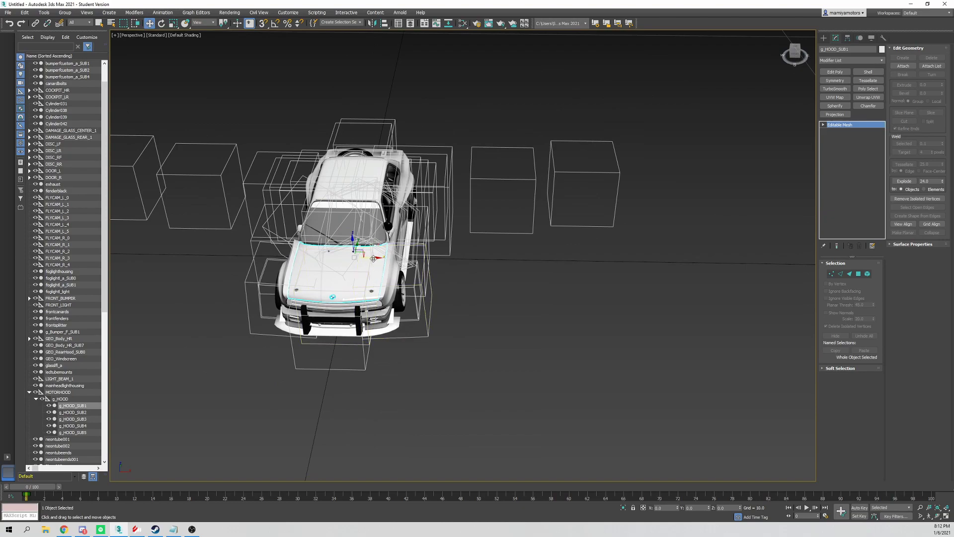
shift+drag(373, 259, 598, 260)
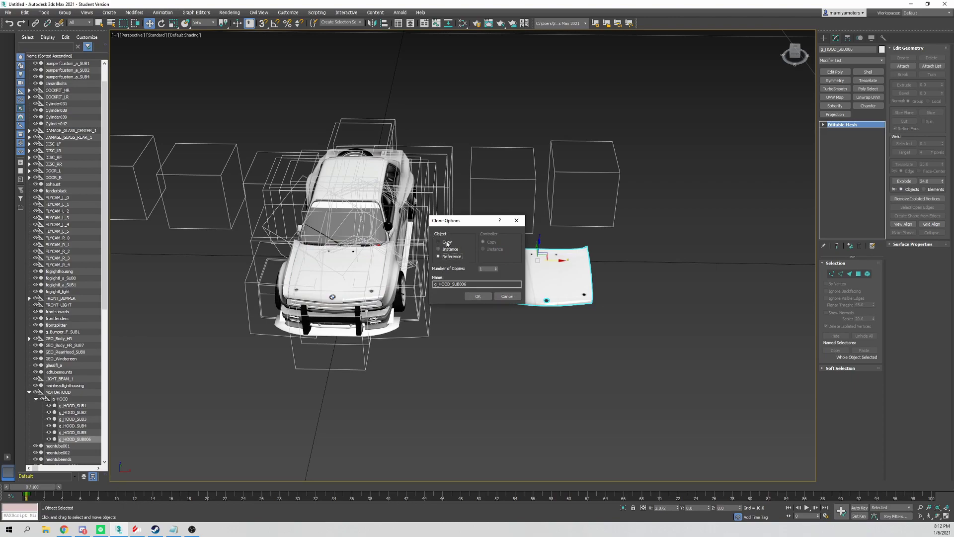
click(476, 294)
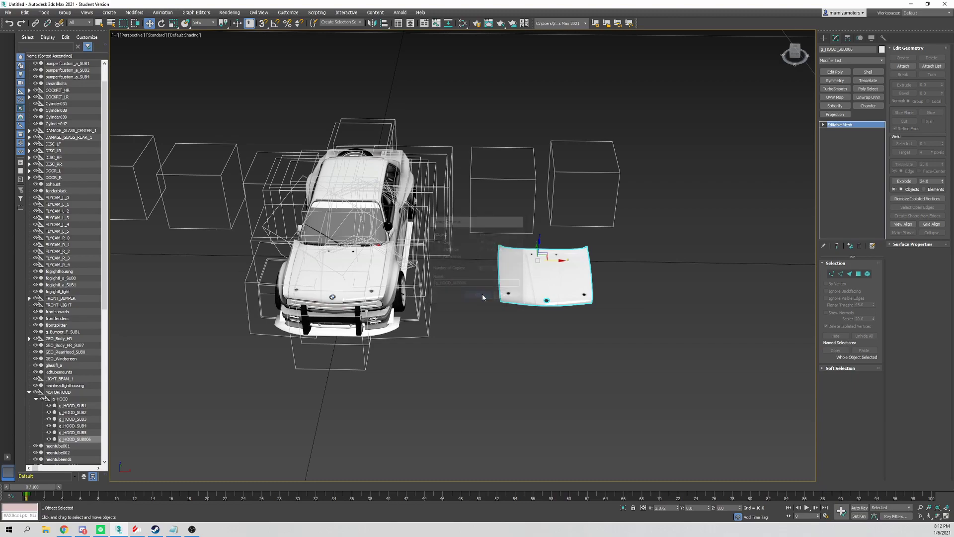
scroll(563, 266, up, 3)
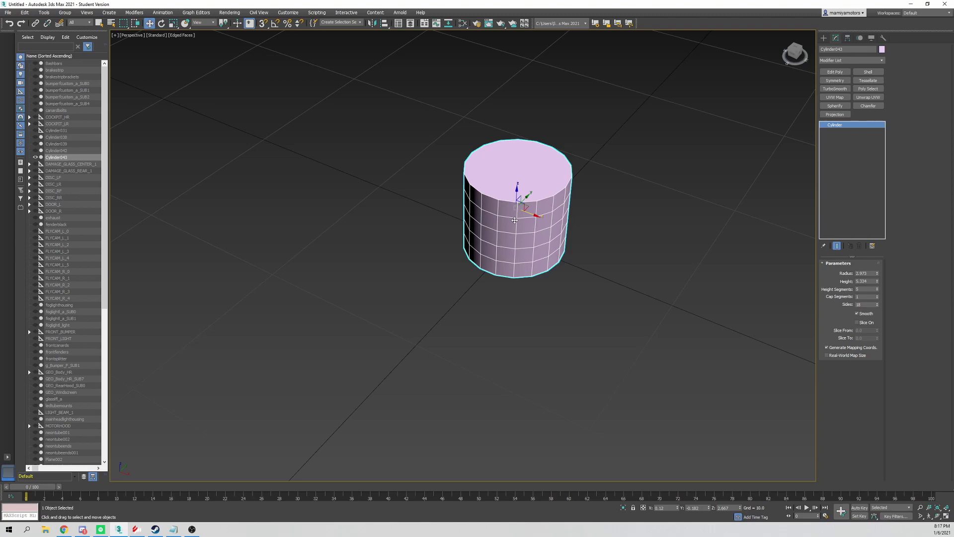
Browse the modifiers available for the cylinder and view the cylinder from another angle.
middle_drag(571, 233, 511, 283)
scroll(537, 218, down, 2)
middle_drag(511, 283, 517, 234)
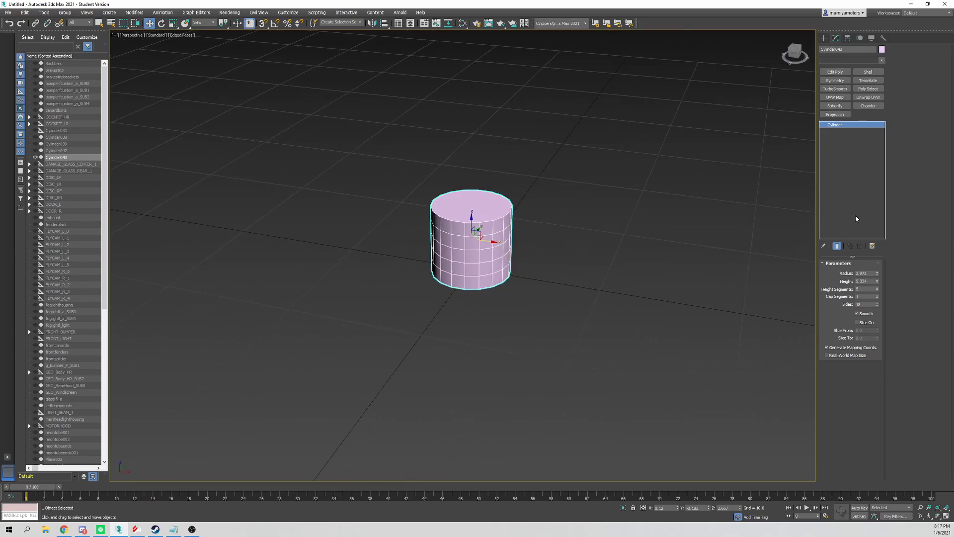
click(851, 60)
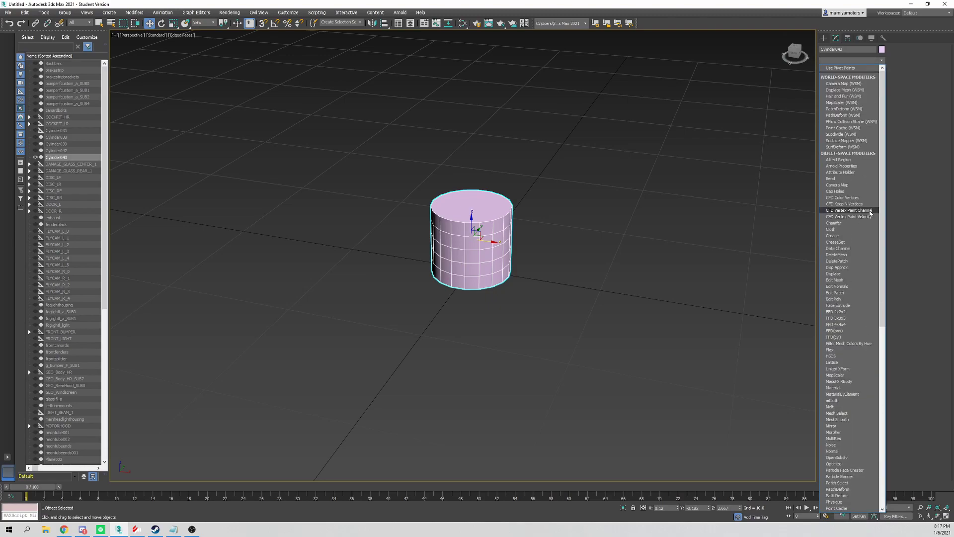
scroll(593, 267, down, 3)
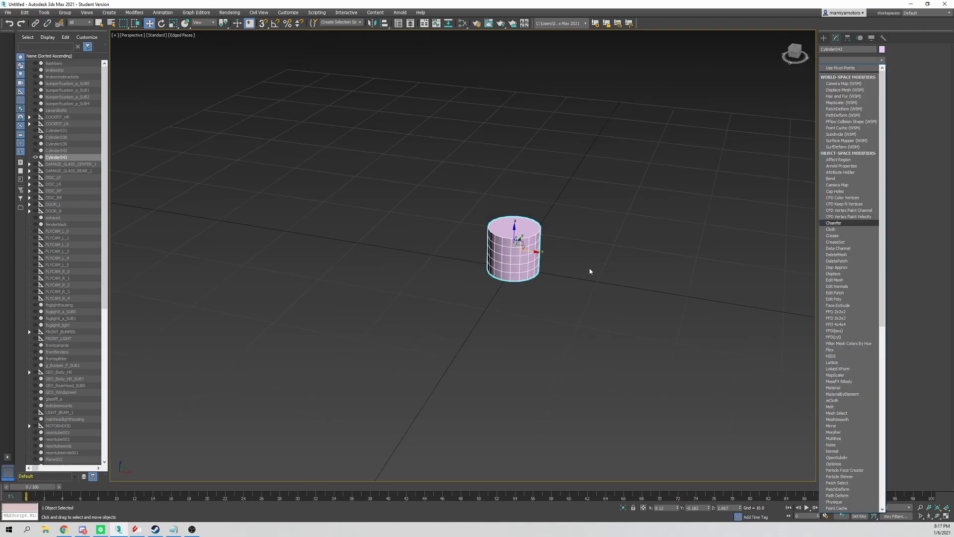
alt+middle_drag(593, 264, 528, 270)
scroll(527, 270, up, 3)
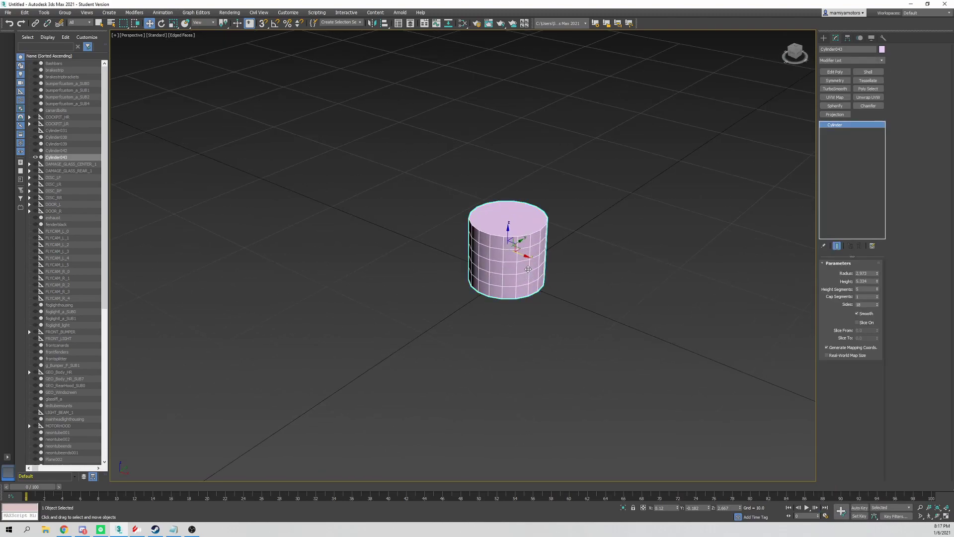